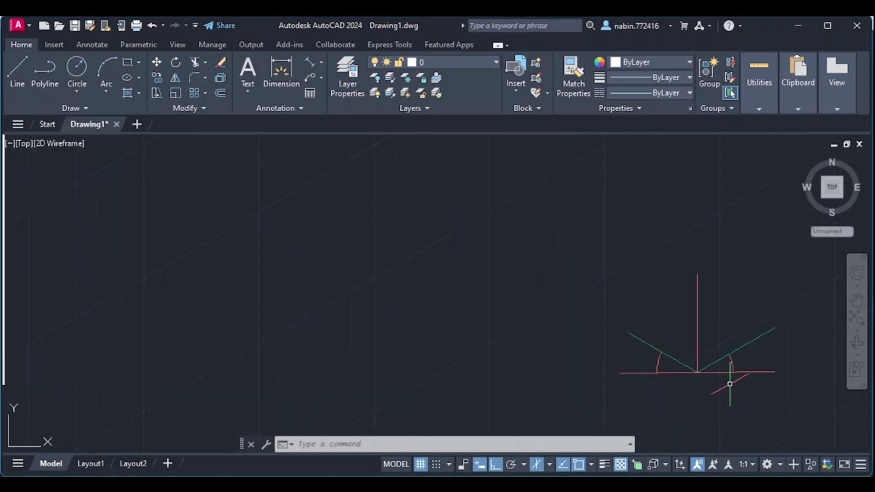
Draw a 20-unit vertical line upward from the point where the isometric axes meet.
type("l")
key("Return")
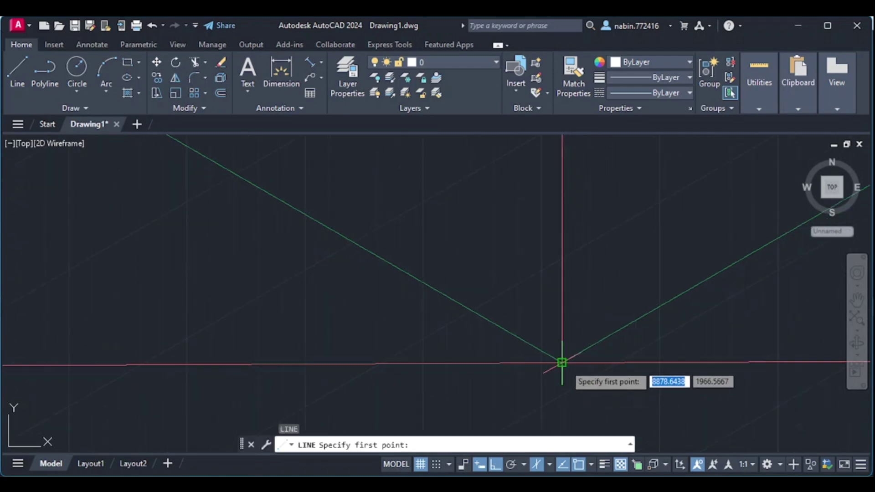
left_click(562, 362)
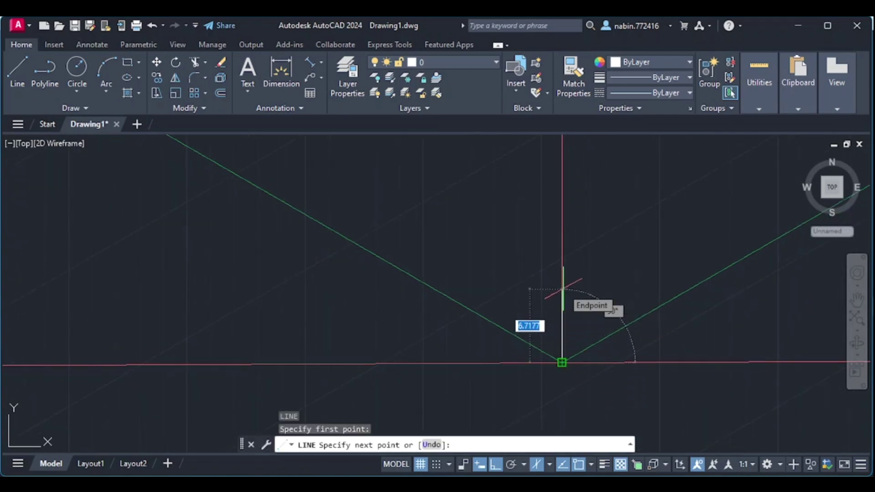
type("20")
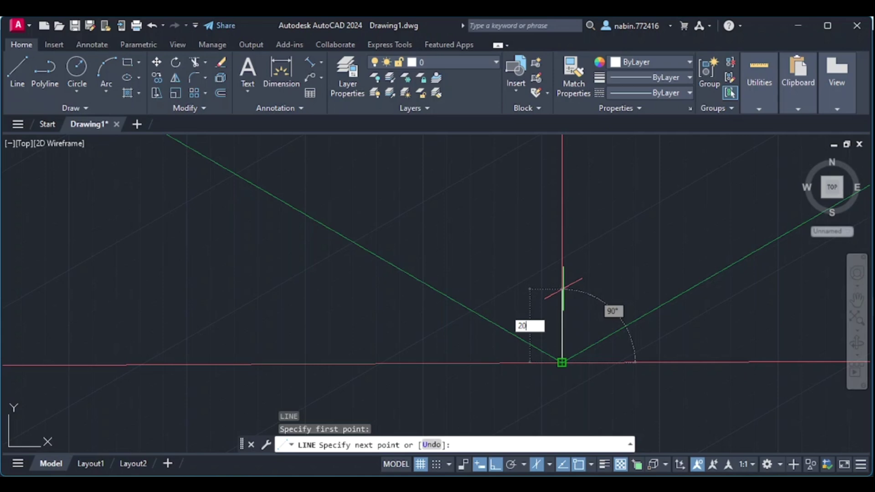
key("Return")
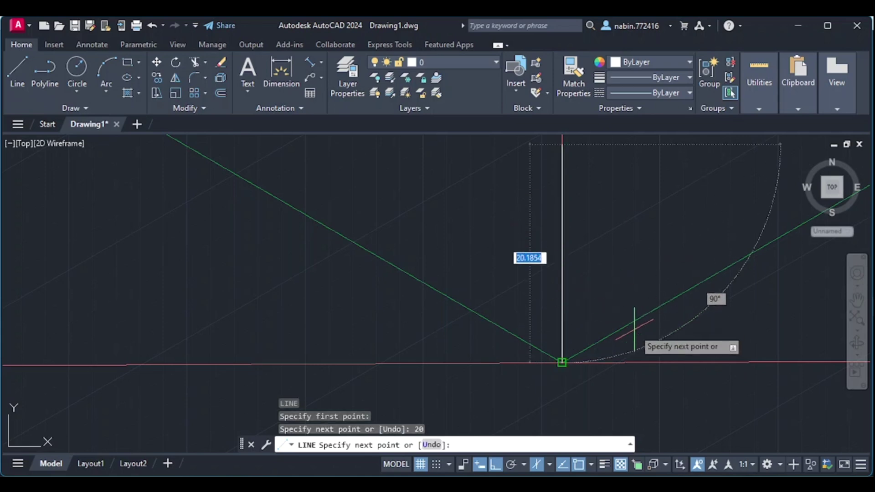
key("Escape")
Draw an 80-unit line from the axes' meeting point along the right-hand 30° axis.
mouse_move(561, 362)
middle_mouse_down()
mouse_move(551, 353)
mouse_move(522, 365)
mouse_move(519, 402)
middle_mouse_up()
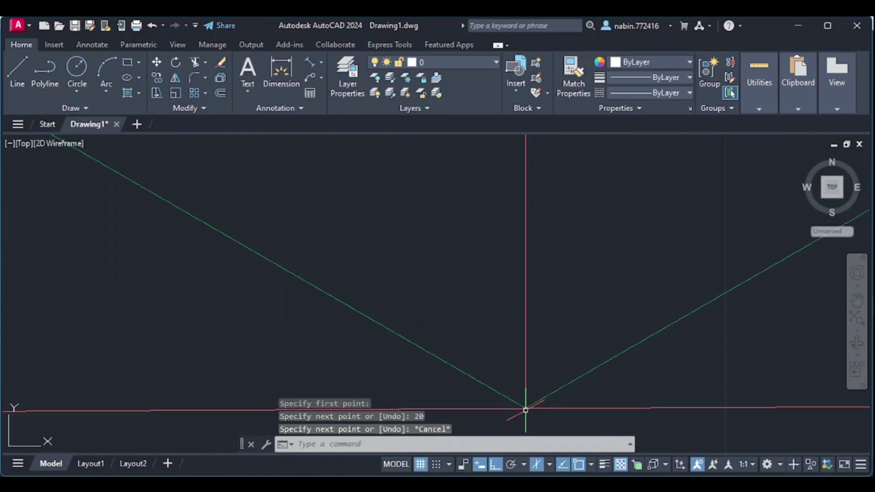
scroll(555, 354, "down", 2)
scroll(556, 350, "up", 2)
key("l")
key("Return")
left_click(536, 357)
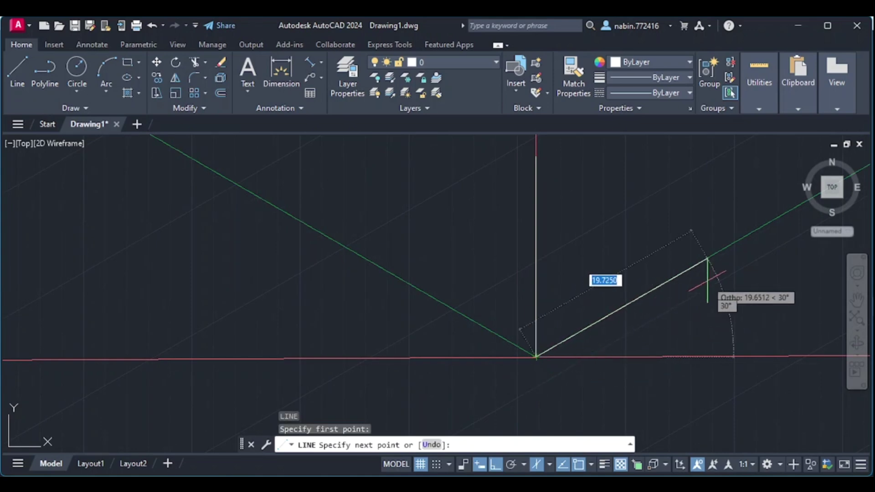
type("80")
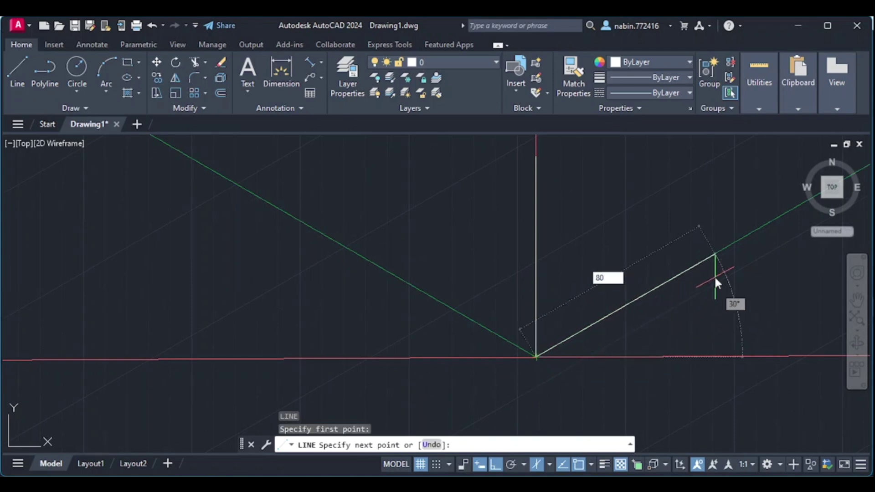
key("Return")
scroll(718, 279, "down", 6)
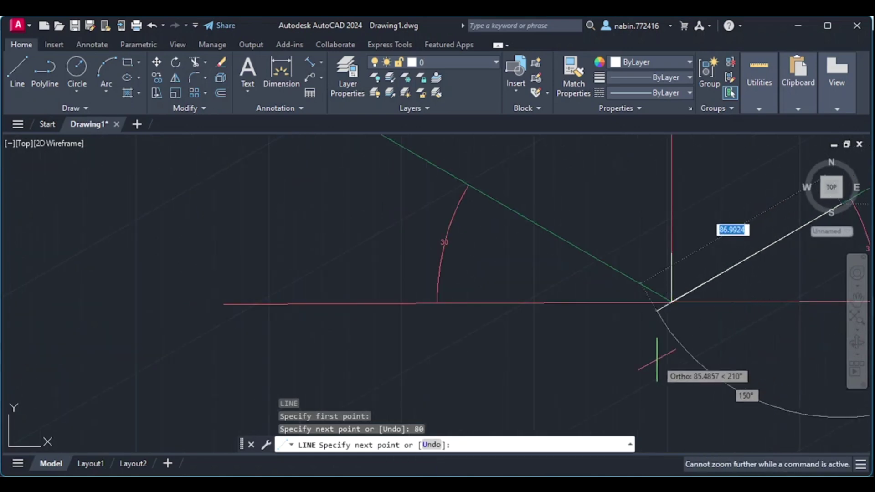
key("Escape")
Draw a 45-unit vertical line upward from the far end of the 80-unit base line.
scroll(718, 316, "down", 6)
scroll(732, 307, "up", 10)
type("l")
key("Return")
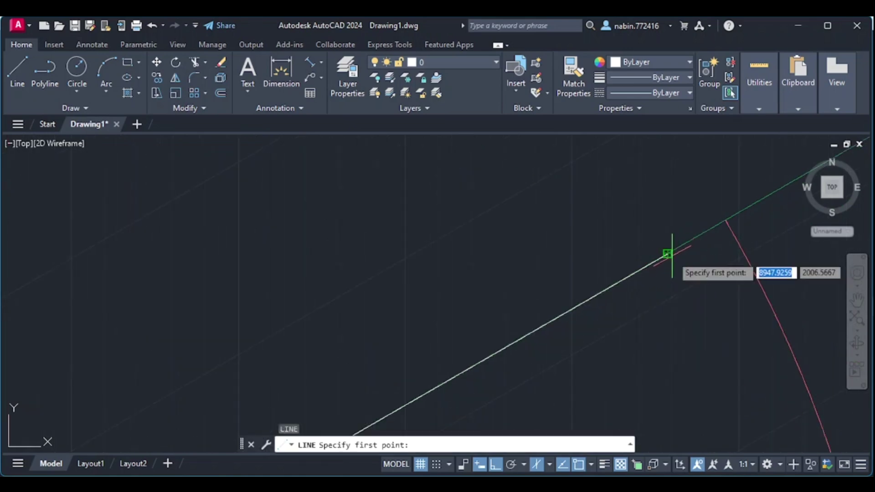
left_click(667, 254)
scroll(665, 273, "down", 3)
scroll(663, 327, "down", 2)
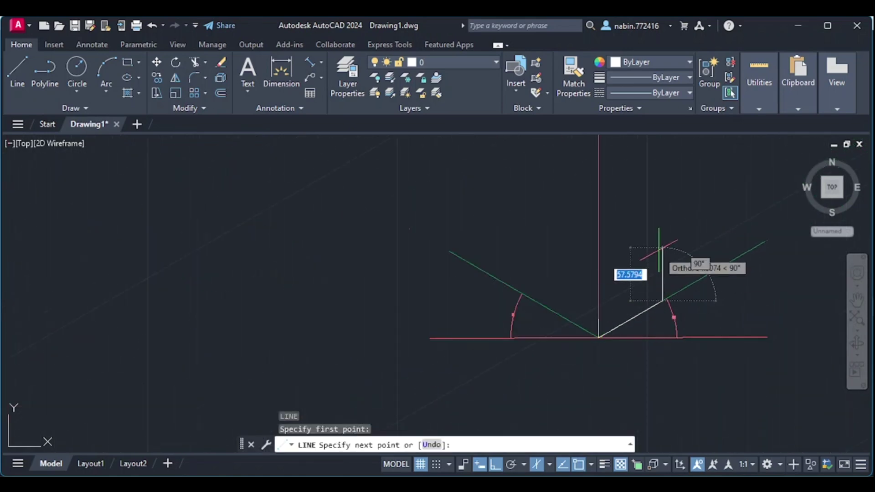
type("45")
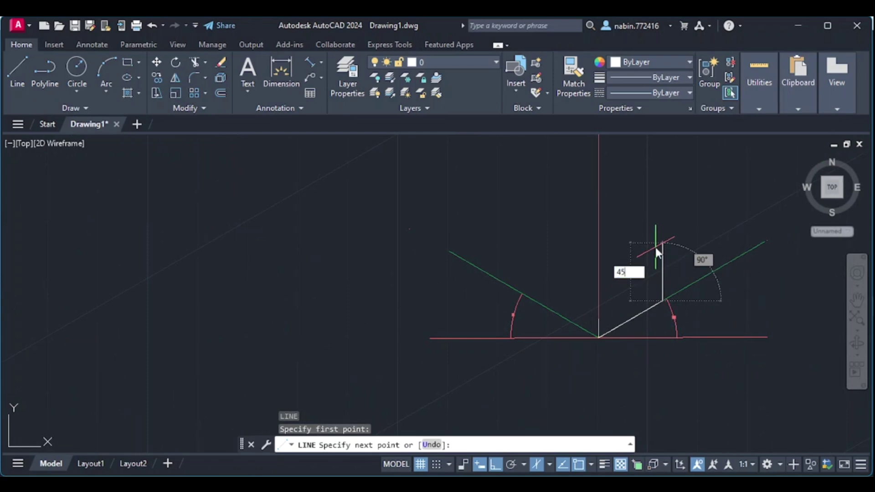
key("Return")
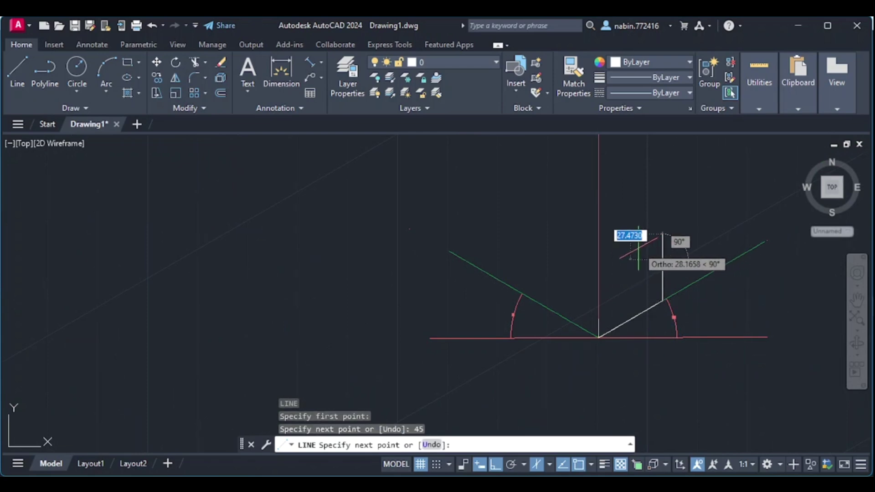
key("Escape")
Draw a 30-unit line from the top of the 45-unit vertical back toward the central axis at 210°.
scroll(637, 265, "down", 5)
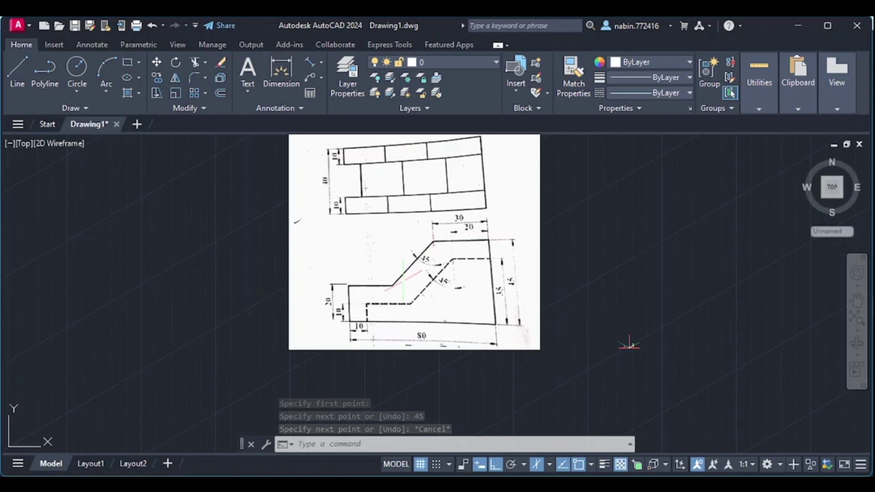
scroll(626, 337, "up", 5)
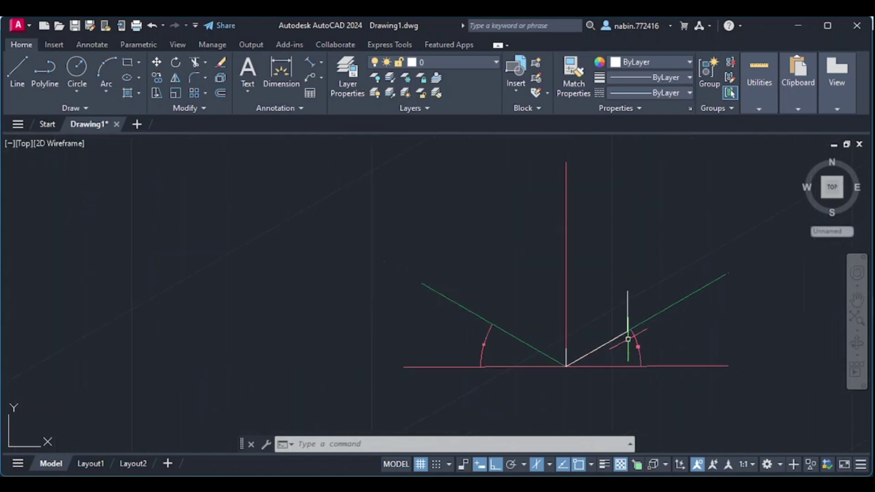
scroll(623, 274, "up", 2)
type("l")
key("Return")
left_click(624, 257)
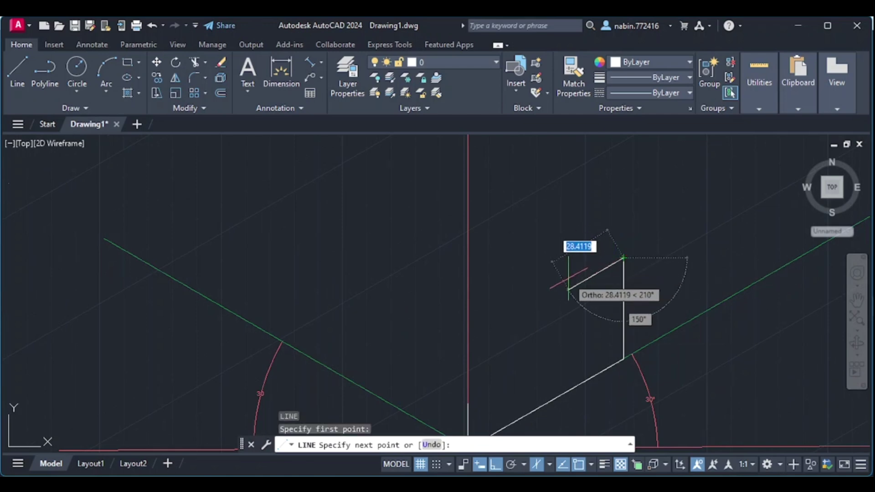
type("30")
key("Return")
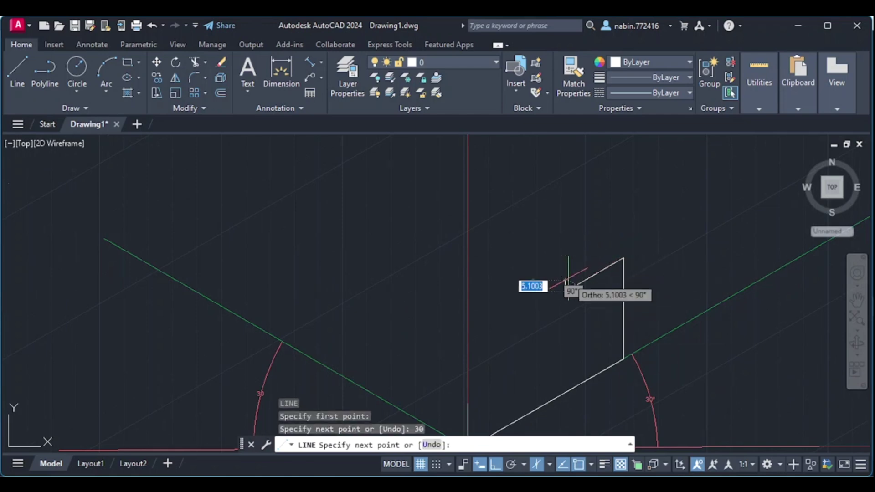
key("Escape")
Draw a construction line at 30° from the top of the 20-unit vertical, extending past the 45-unit vertical.
scroll(485, 394, "down", 1)
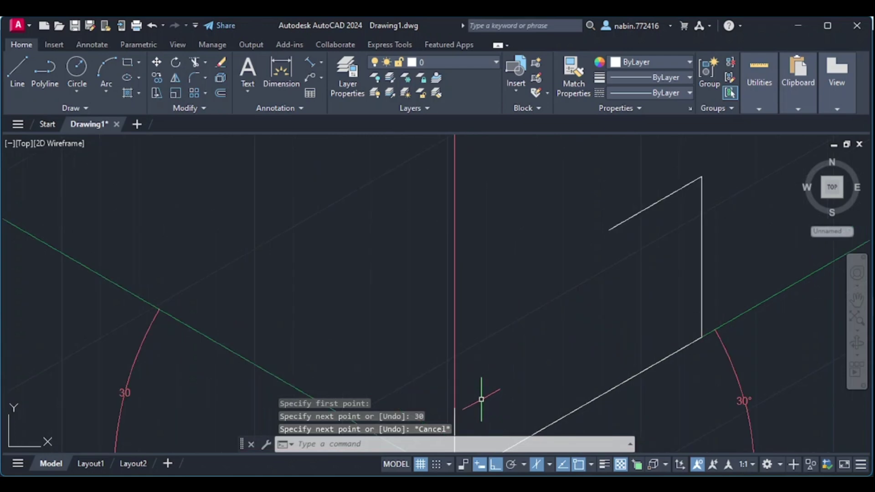
scroll(478, 388, "down", 2)
scroll(472, 399, "up", 2)
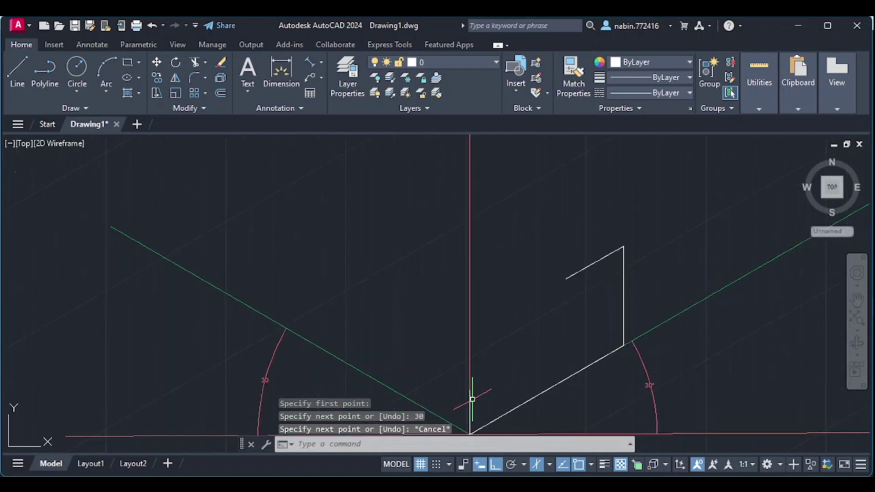
type("l")
key("Return")
scroll(465, 390, "up", 2)
left_click(463, 389)
scroll(674, 319, "down", 3)
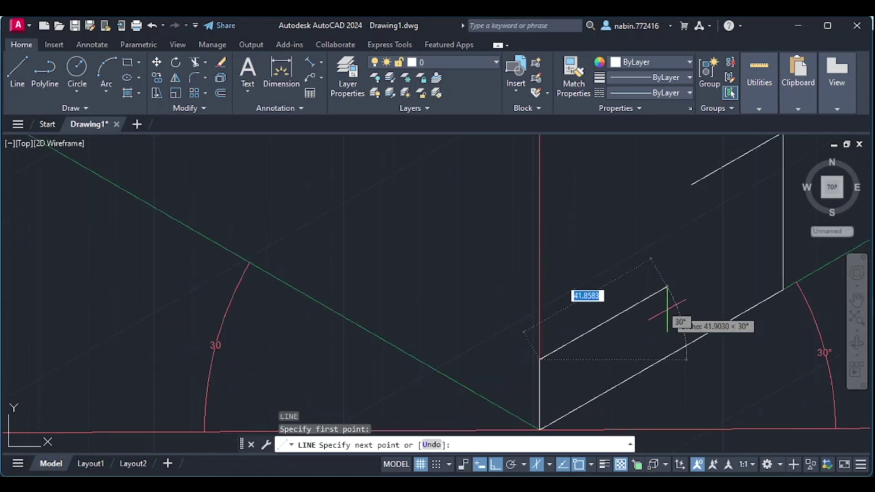
left_click(761, 260)
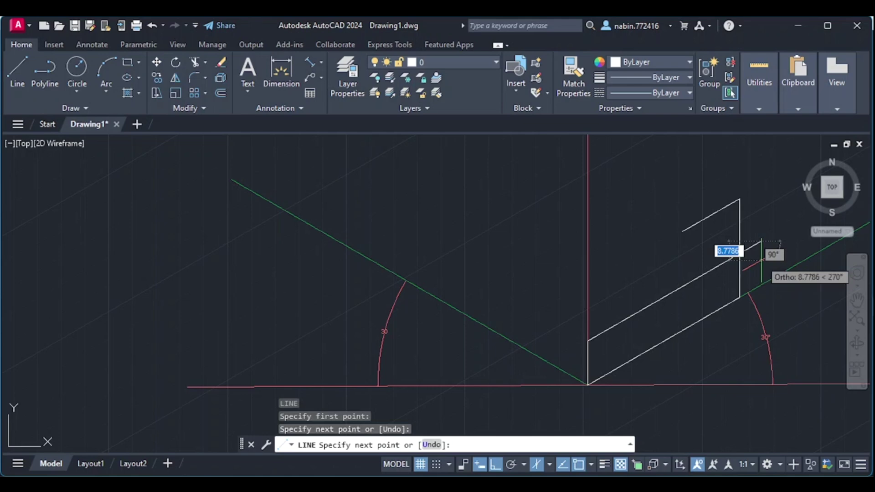
key("Escape")
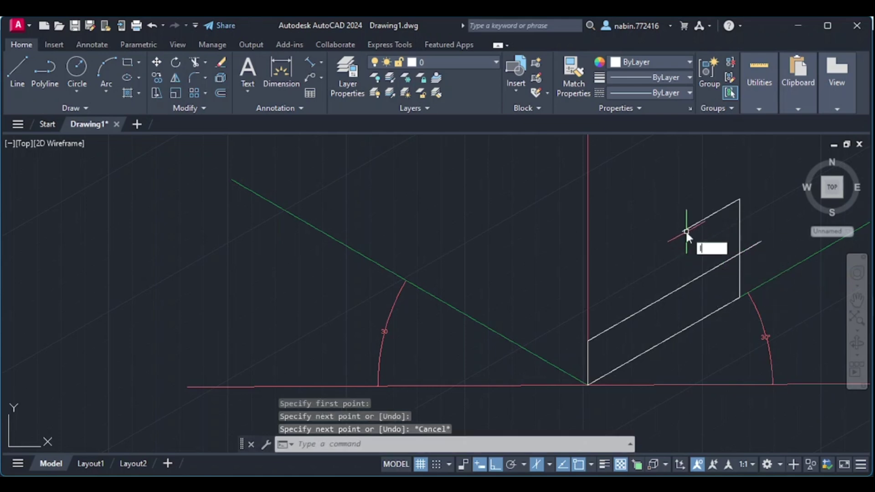
Draw a vertical construction line from the free end of the 30-unit top line down past the sloping construction line.
key("Return")
left_click(682, 232)
left_click(683, 312)
Measure the vertical distance from the 30-unit line's free end to the sloping construction line with a temporary aligned dimension.
scroll(686, 269, "up", 5)
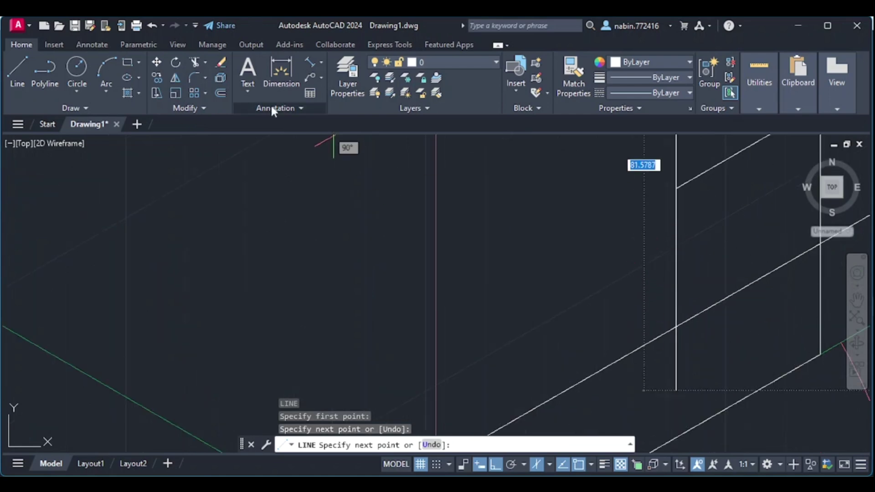
left_click(310, 61)
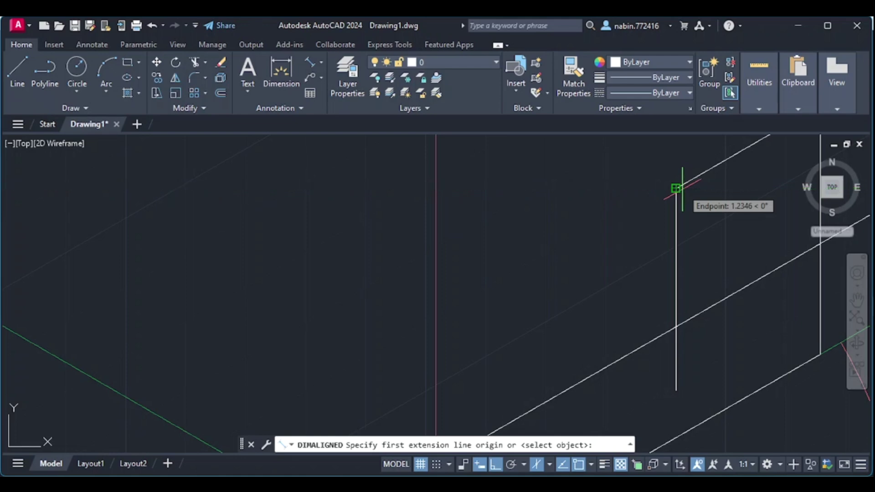
scroll(679, 188, "up", 2)
left_click(670, 187)
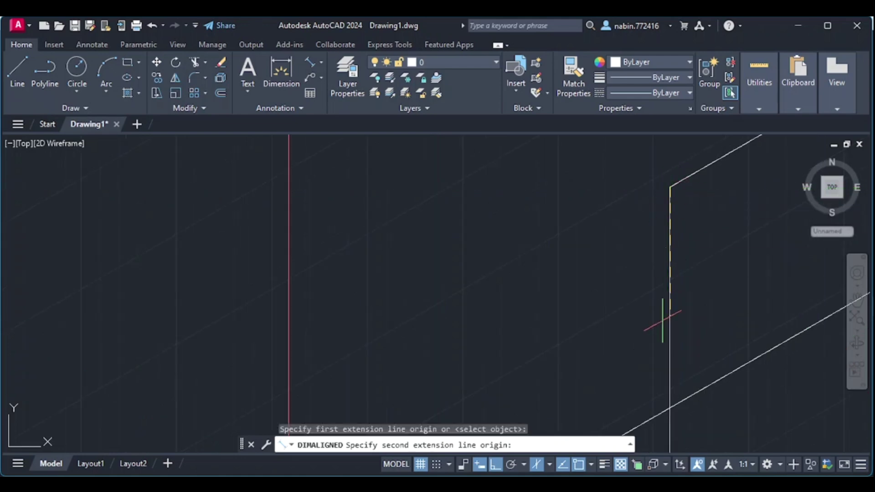
left_click(670, 408)
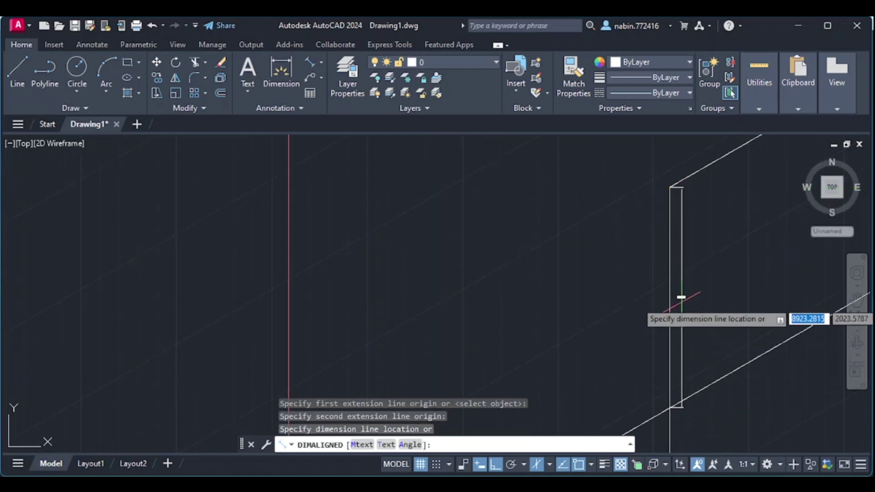
scroll(677, 294, "up", 3)
scroll(681, 294, "down", 4)
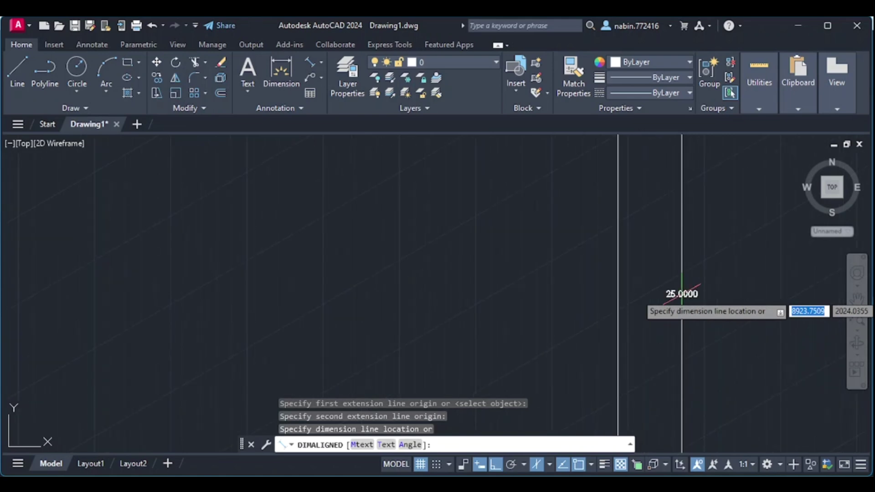
key("Escape")
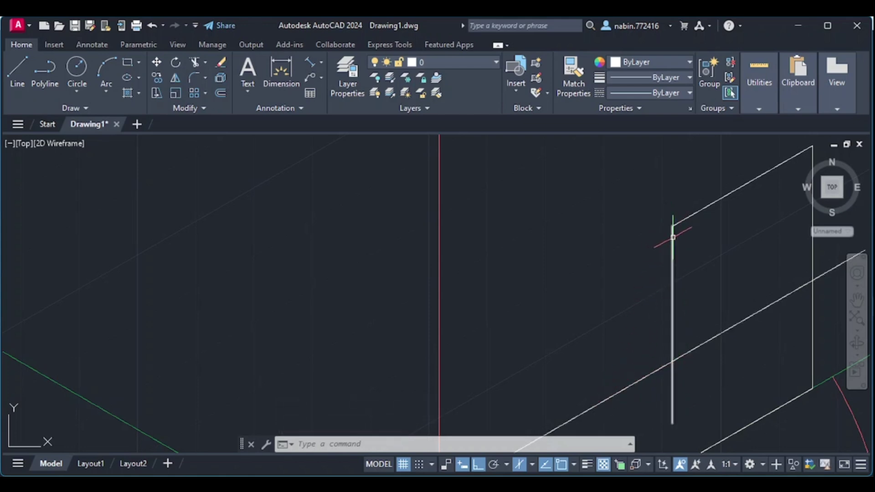
Measure from the top of the 20-unit vertical along the sloping construction line to its intersection with the vertical construction line.
scroll(666, 363, "down", 4)
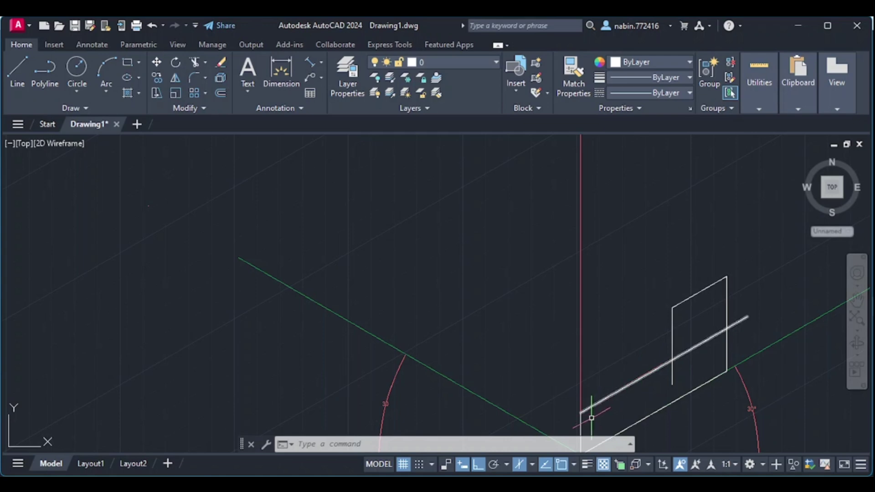
scroll(591, 418, "up", 3)
scroll(609, 365, "down", 1)
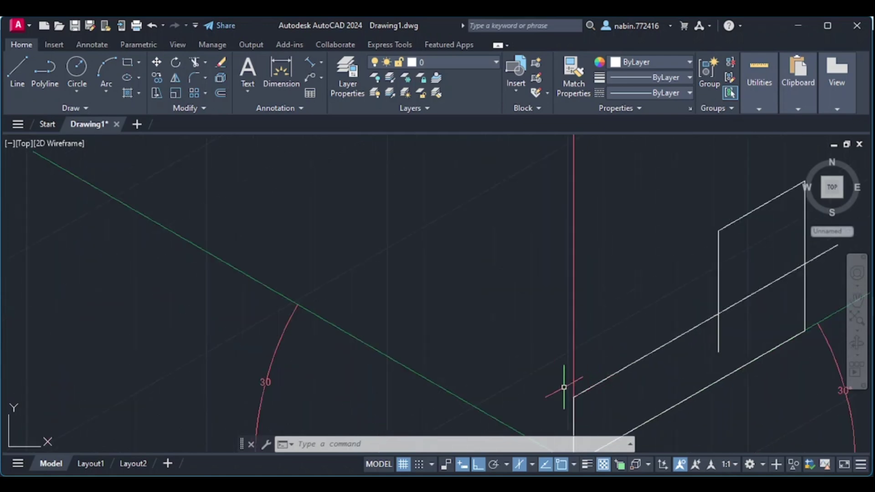
left_click(311, 66)
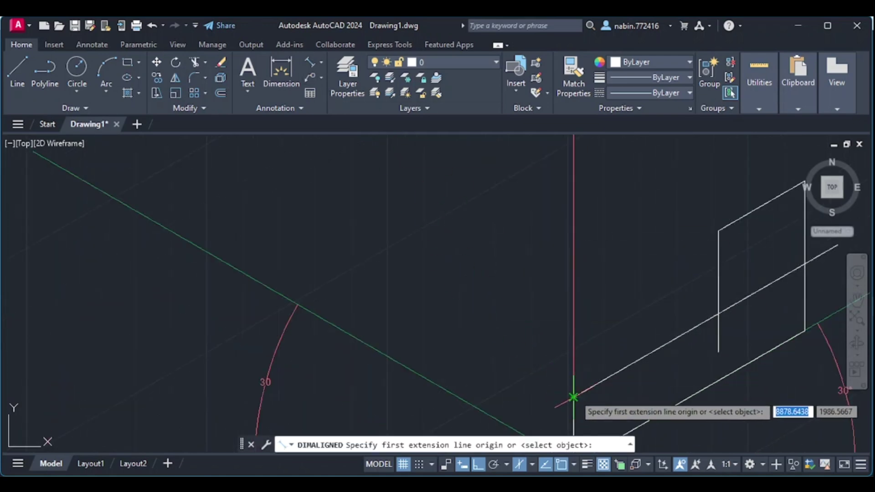
left_click(573, 397)
left_click(719, 315)
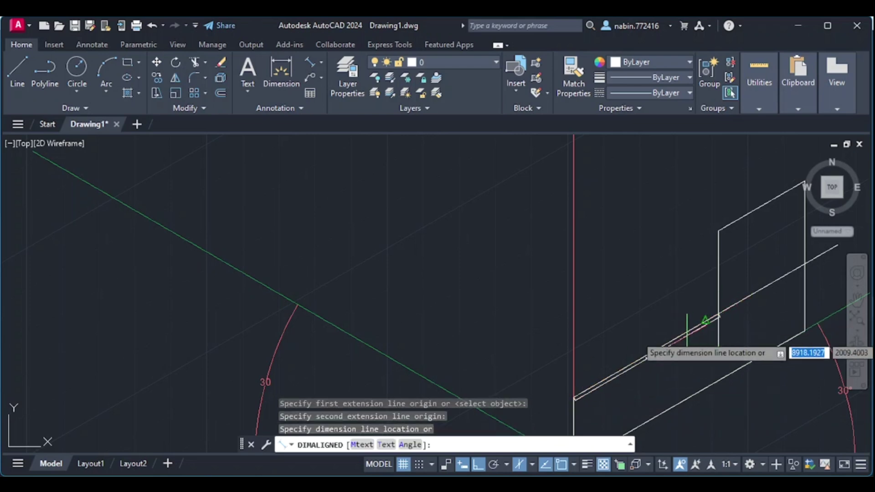
scroll(632, 344, "up", 5)
scroll(634, 346, "down", 4)
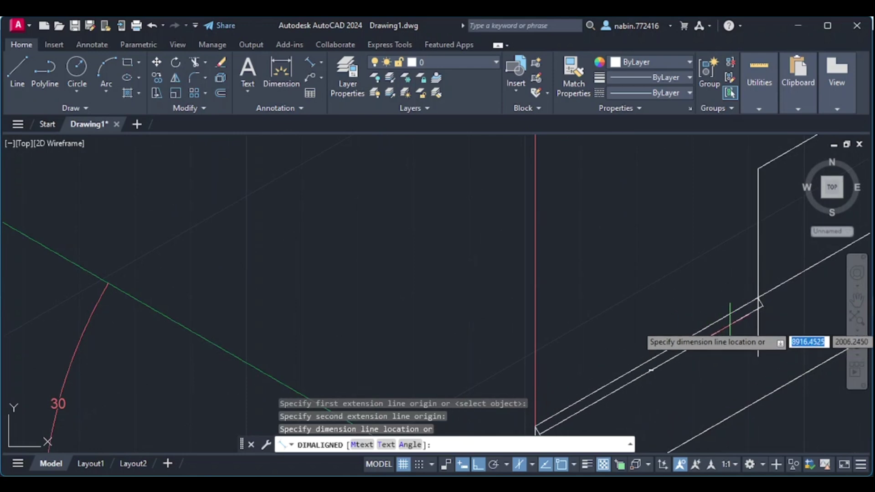
key("Escape")
Draw a 25-unit line at 30° from the top of the 20-unit vertical along the sloping construction line.
scroll(638, 355, "down", 5)
scroll(611, 391, "up", 5)
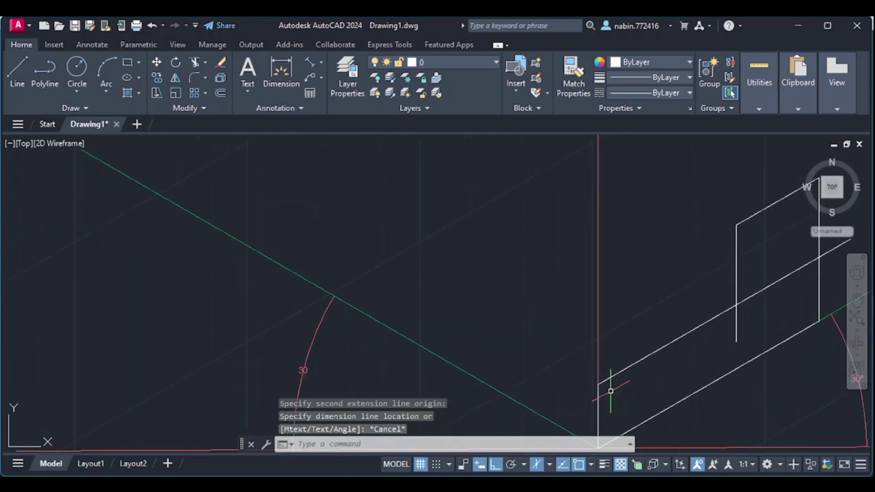
type("l")
key("Return")
left_click(587, 381)
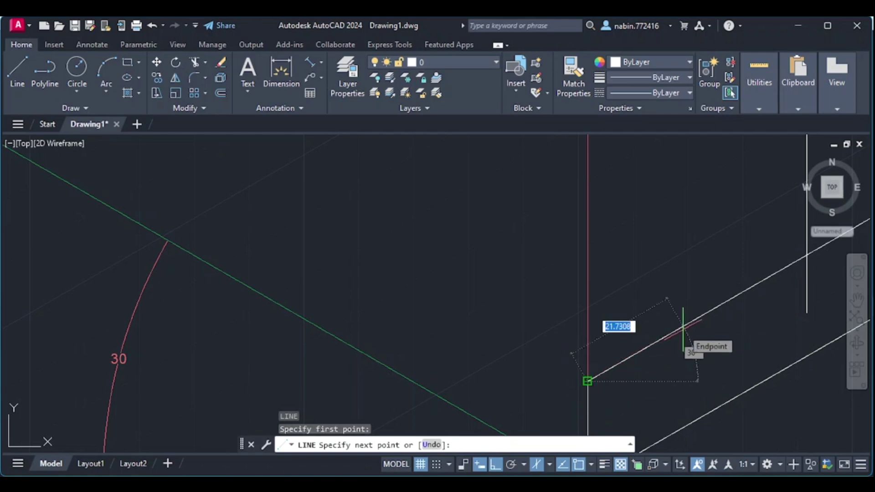
type("25")
key("Return")
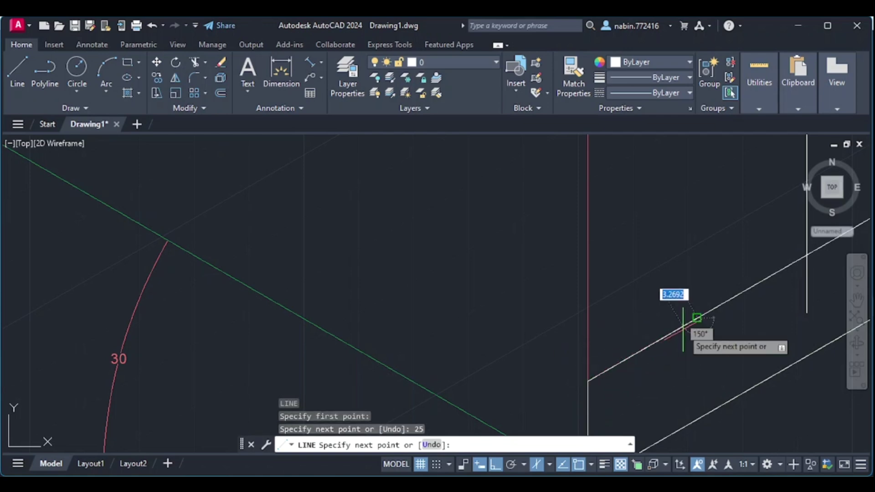
Draw the slanted edge from the end of the 25-unit line up to the free end of the 30-unit top line.
scroll(756, 248, "down", 3)
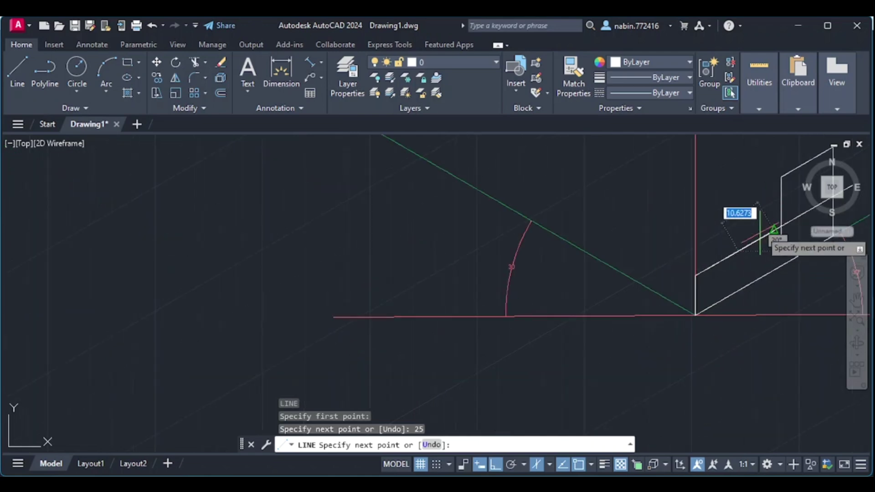
scroll(781, 177, "up", 4)
scroll(778, 168, "up", 4)
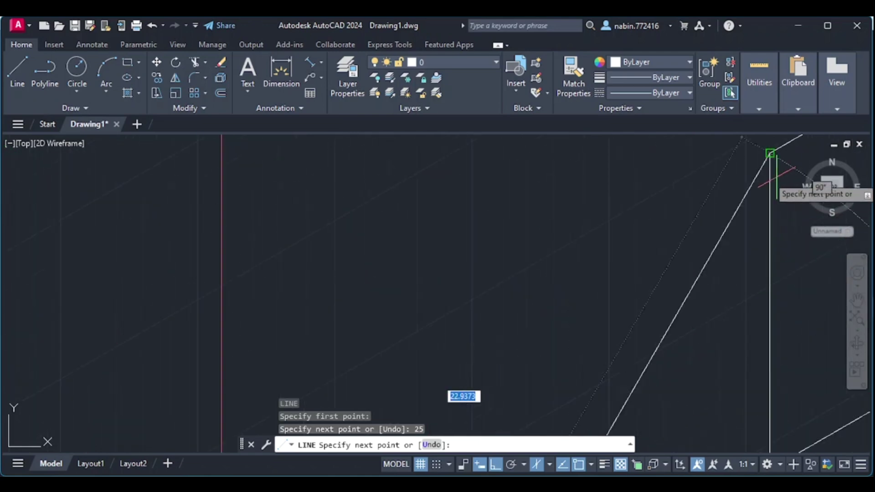
left_click(771, 153)
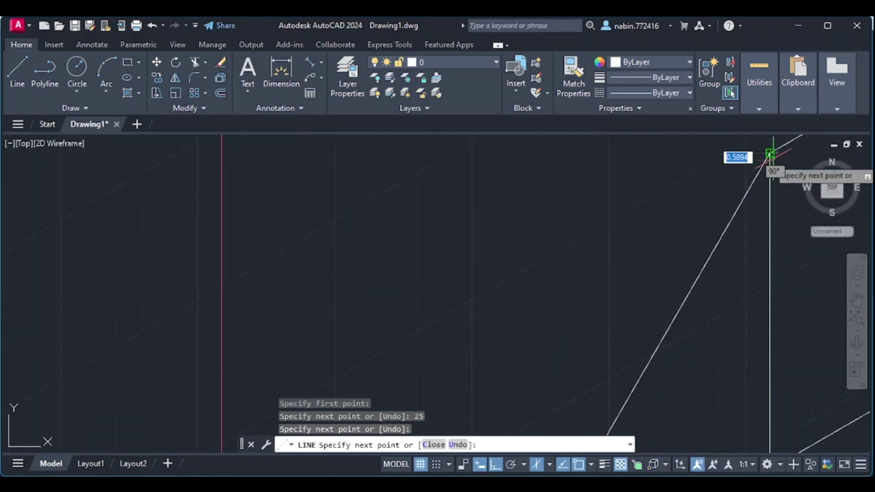
scroll(771, 165, "down", 5)
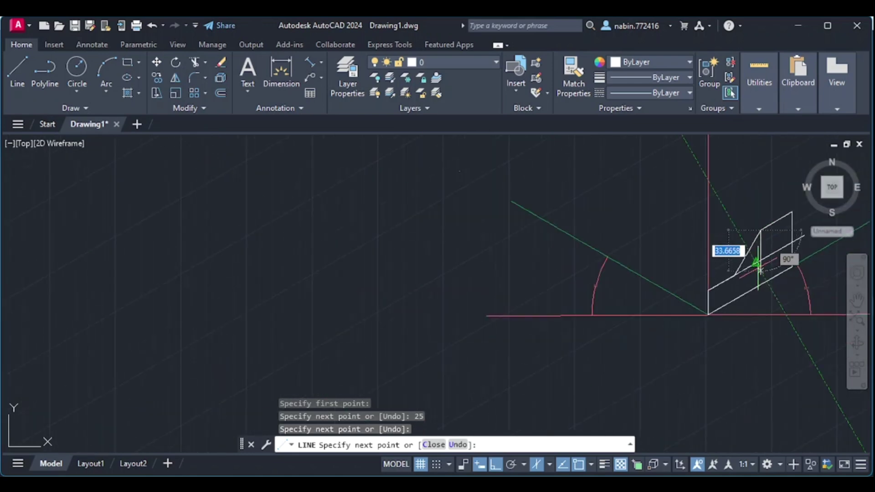
key("Escape")
Trim the sloping construction line beyond the 25-unit edge and remove the vertical construction line, leaving the closed profile outline.
scroll(781, 246, "up", 4)
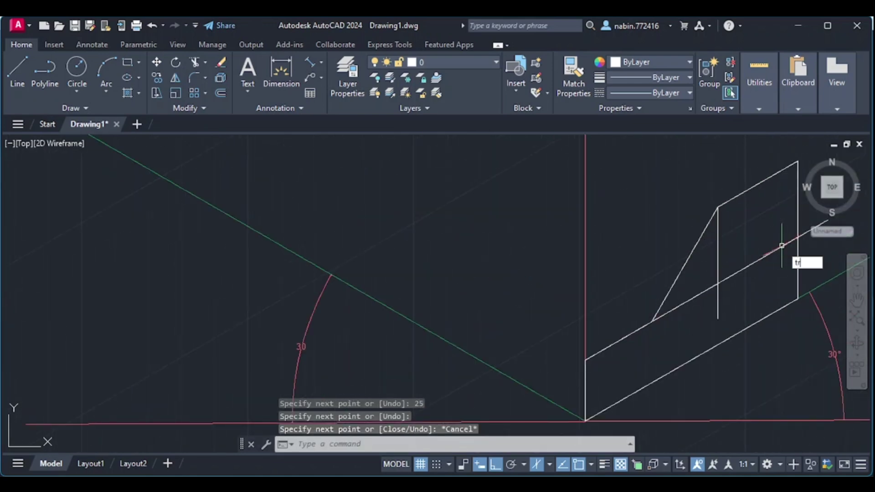
key("Return")
scroll(782, 251, "down", 3)
scroll(785, 265, "down", 2)
scroll(806, 251, "up", 4)
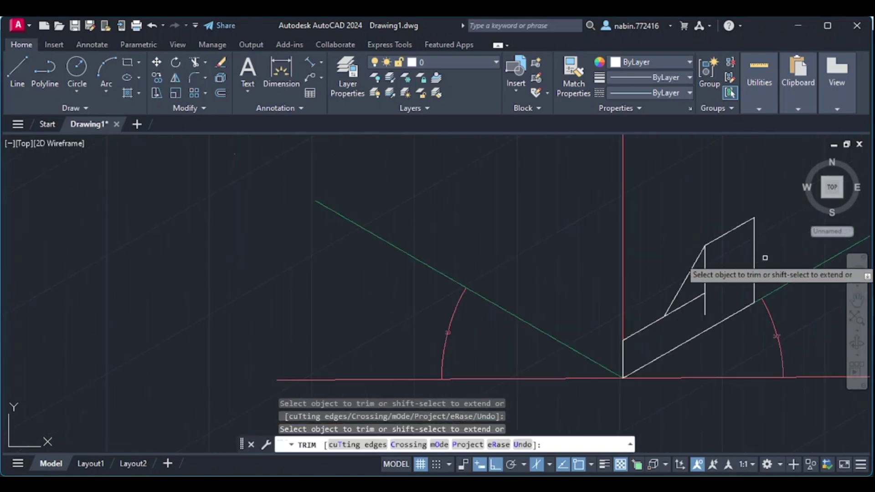
left_click(694, 303)
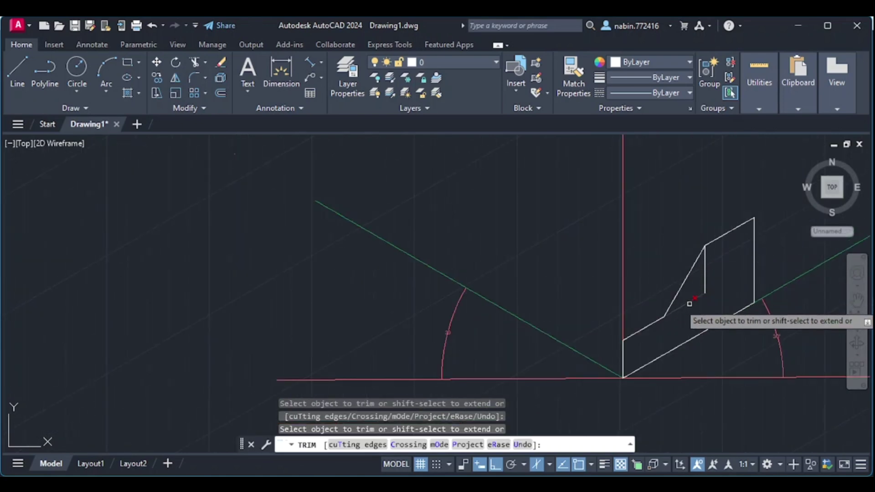
left_click(706, 284)
scroll(705, 289, "down", 2)
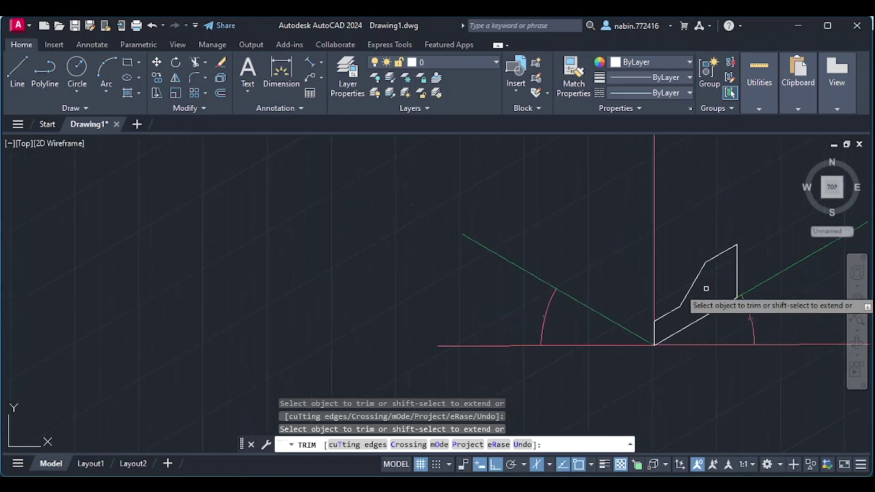
key("Escape")
Set the drafting plane to isoplane Top and draw a 10-unit line from the profile's highest corner, parallel to the left 30° axis.
scroll(705, 298, "down", 8)
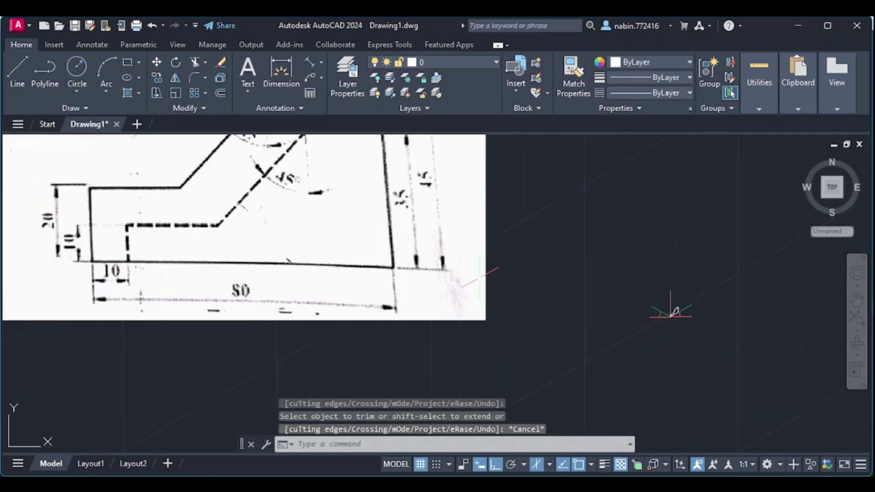
scroll(511, 273, "down", 2)
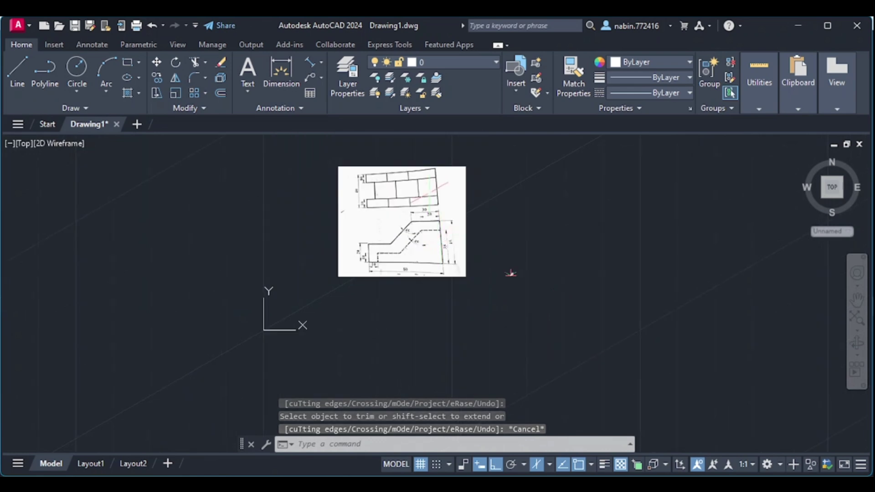
scroll(511, 274, "up", 5)
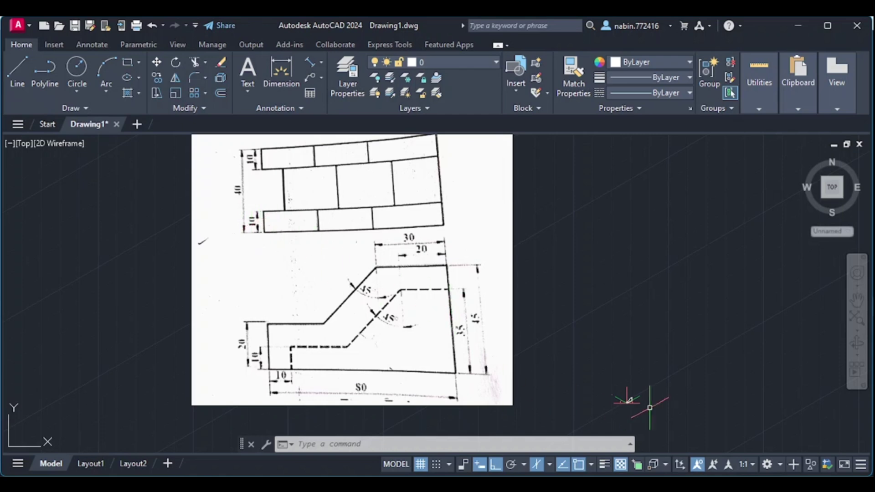
scroll(648, 408, "up", 6)
scroll(590, 371, "up", 2)
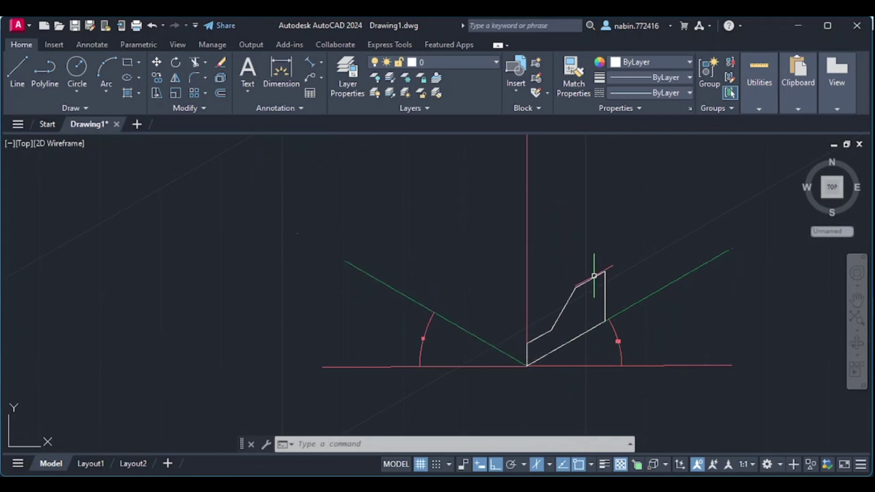
left_click(548, 464)
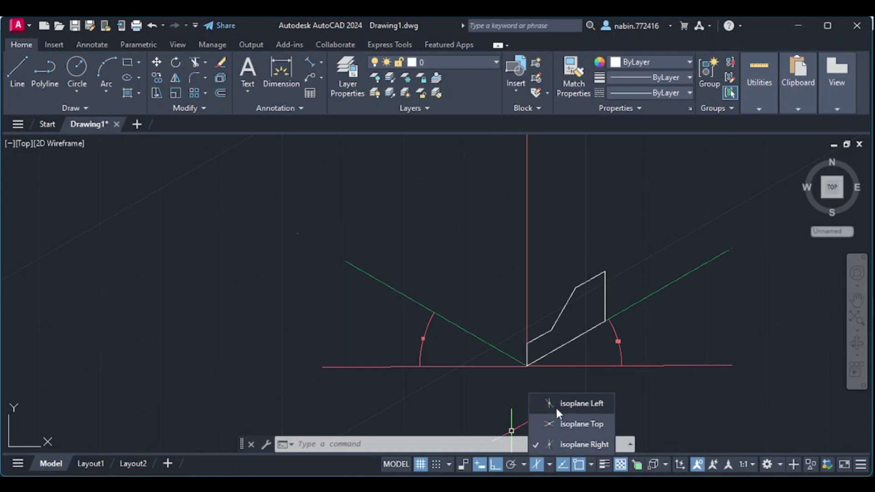
left_click(560, 424)
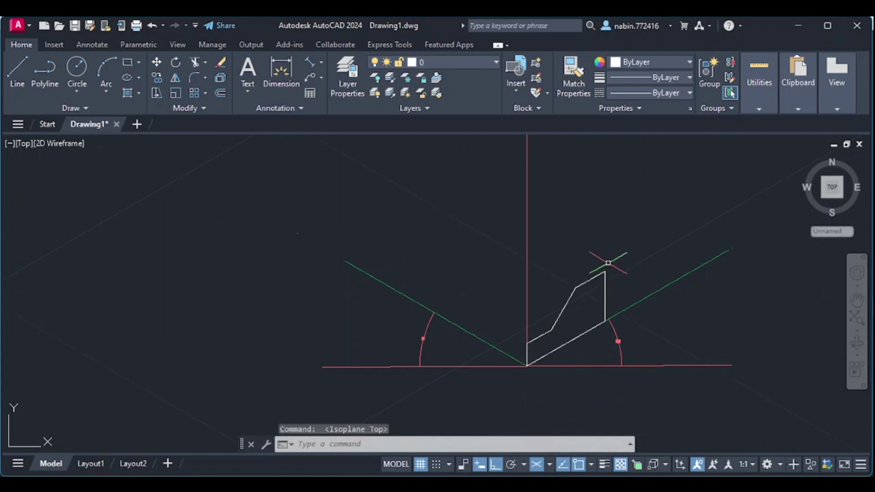
type("l")
key("Return")
scroll(609, 269, "up", 2)
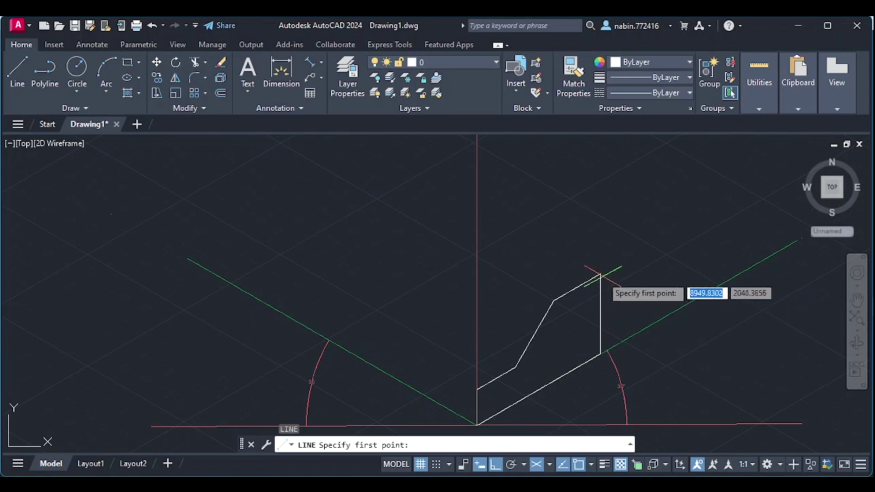
left_click(600, 273)
type("10")
key("Return")
key("Escape")
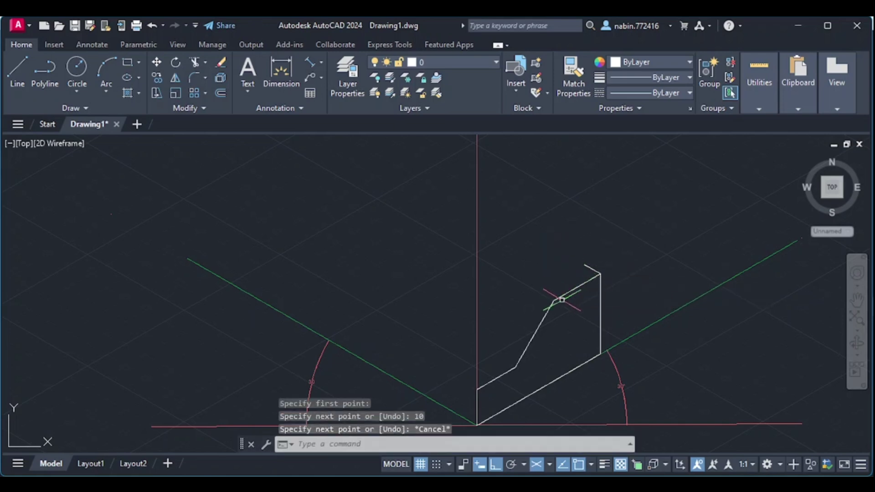
Draw a 10-unit depth line from the upper end of the slanted edge, parallel to the left 30° axis.
key("Return")
left_click(555, 301)
type("10")
key("Return")
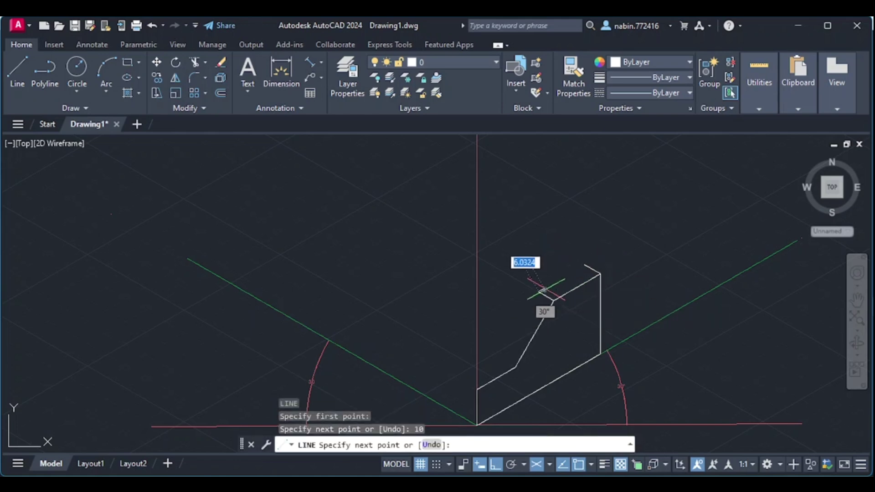
key("Escape")
Draw a 10-unit depth line at 150° from the lower end of the slanted edge.
right_click(517, 369)
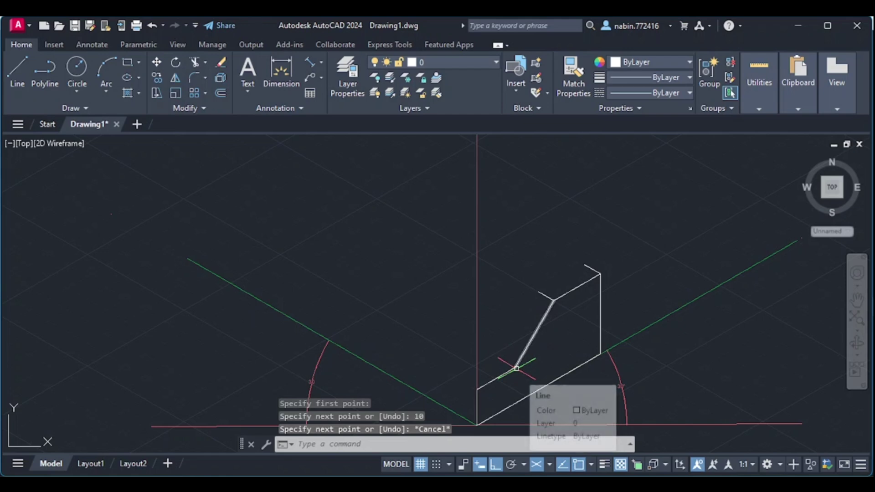
left_click(538, 391)
left_click(515, 367)
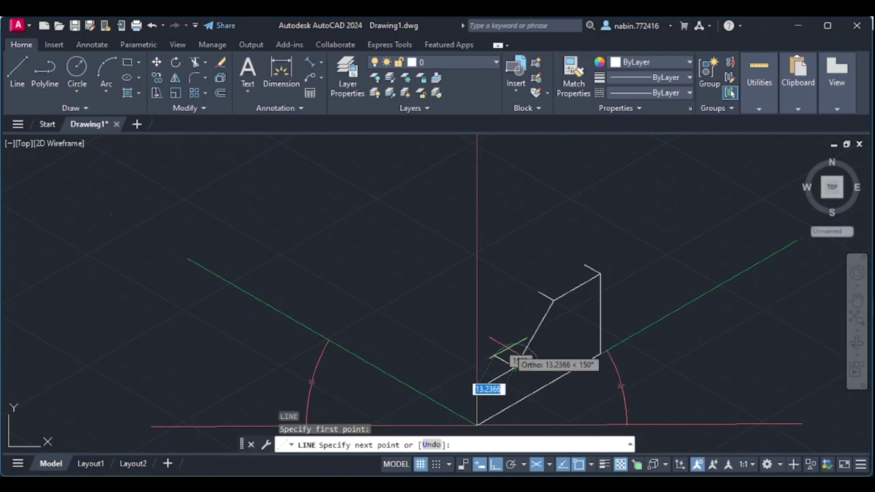
type("1")
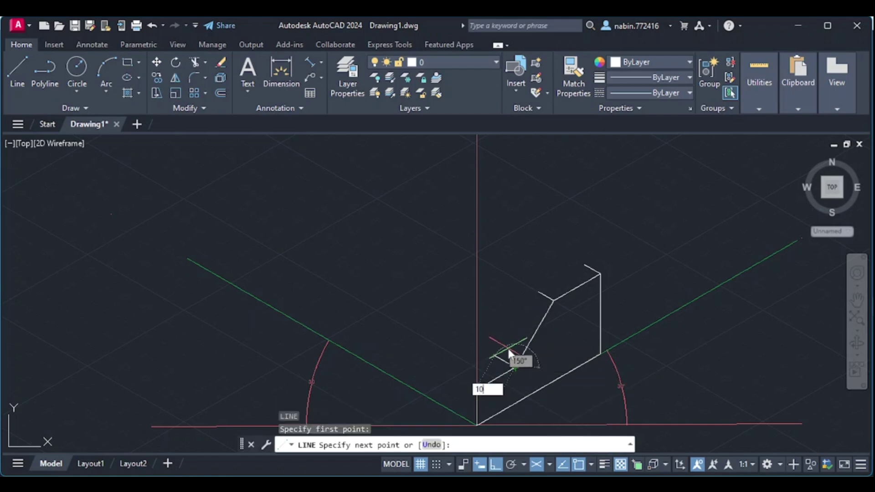
type("0")
key("Return")
key("Escape")
Draw a 10-unit depth line from the profile's bottom corner at the axes' origin, along the left 30° axis.
scroll(468, 396, "down", 5)
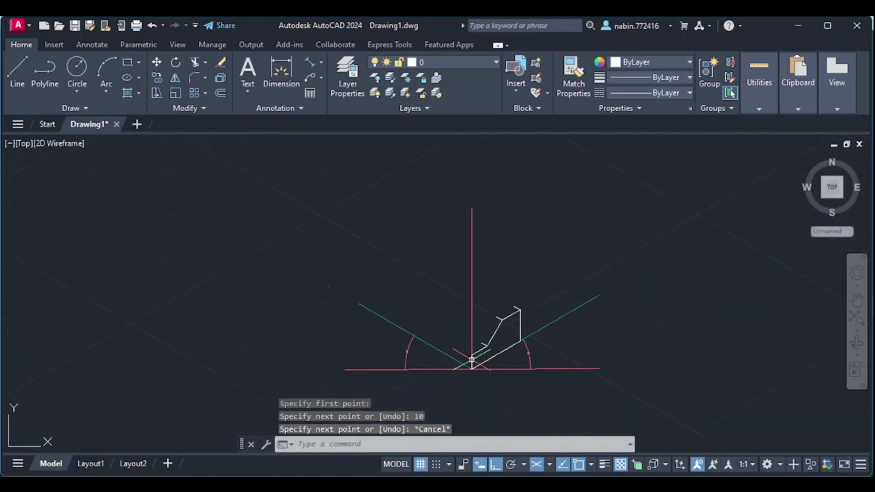
scroll(466, 370, "up", 7)
left_click(466, 369)
type("l")
key("Escape")
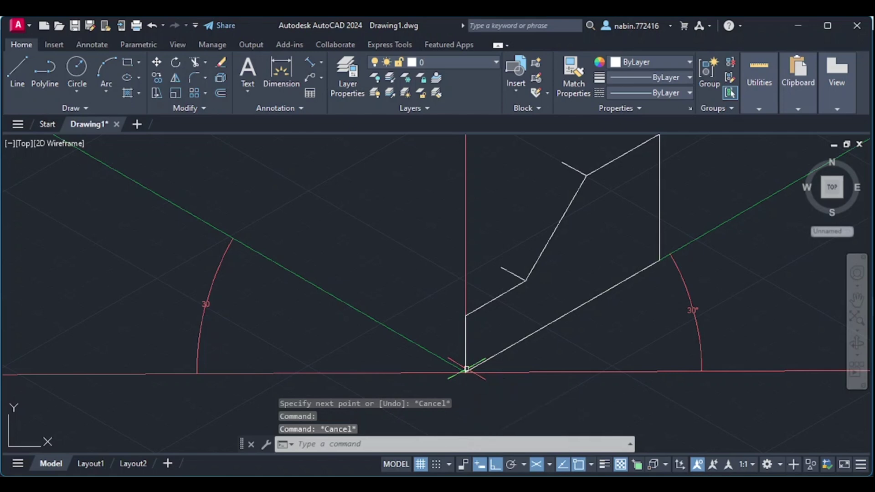
type("l")
key("Return")
left_click(465, 372)
type("10")
key("Return")
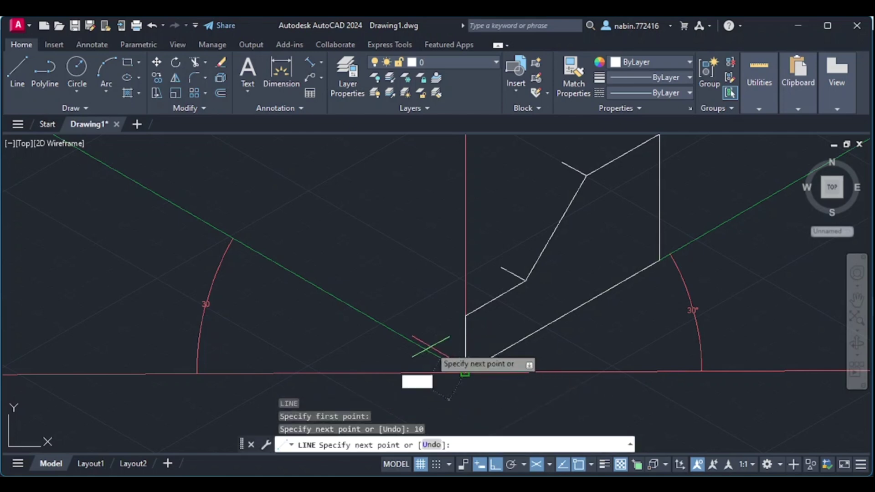
key("Escape")
Connect the free ends of the three upper depth lines with lines parallel to the profile's top edge and slanted edge.
scroll(474, 316, "down", 8)
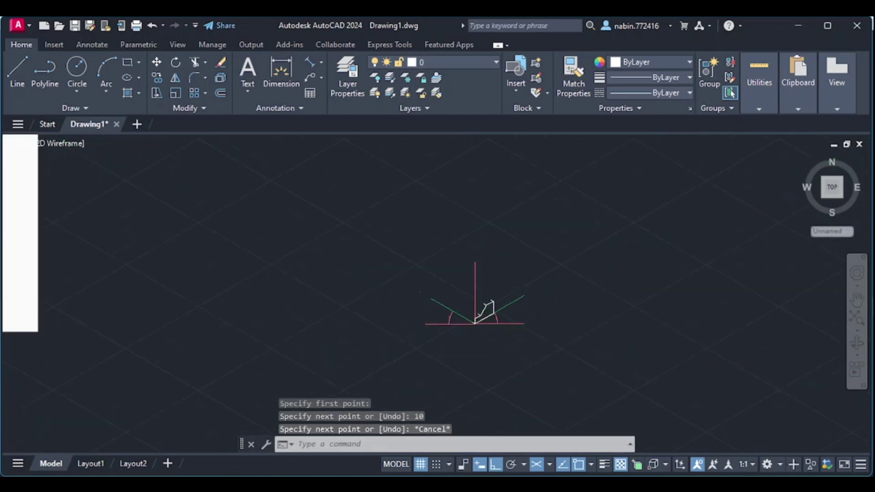
scroll(388, 276, "down", 3)
scroll(502, 370, "up", 3)
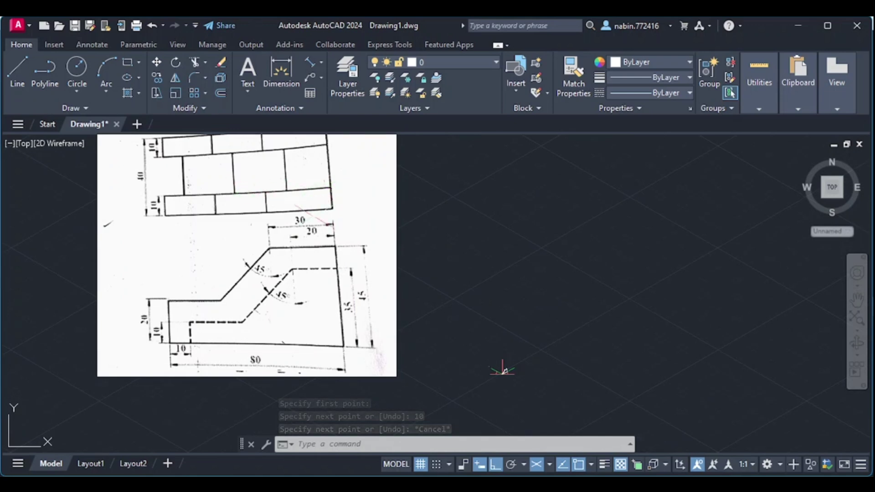
scroll(492, 351, "up", 5)
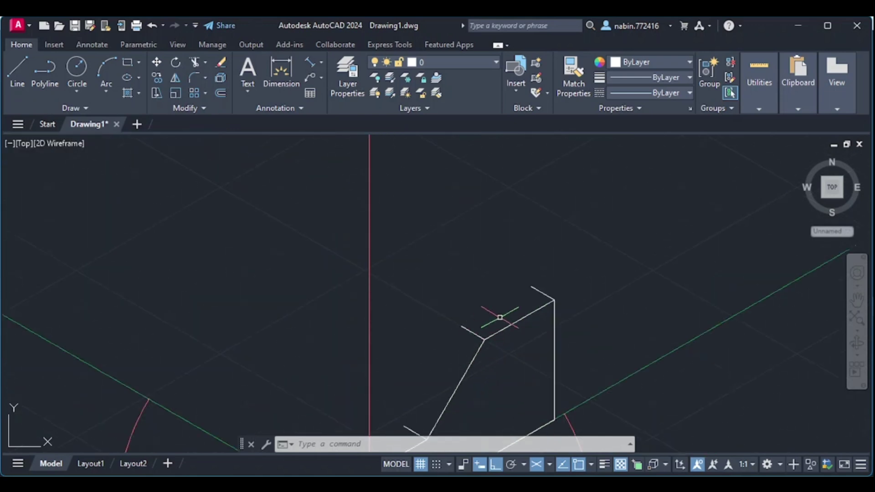
key("Return")
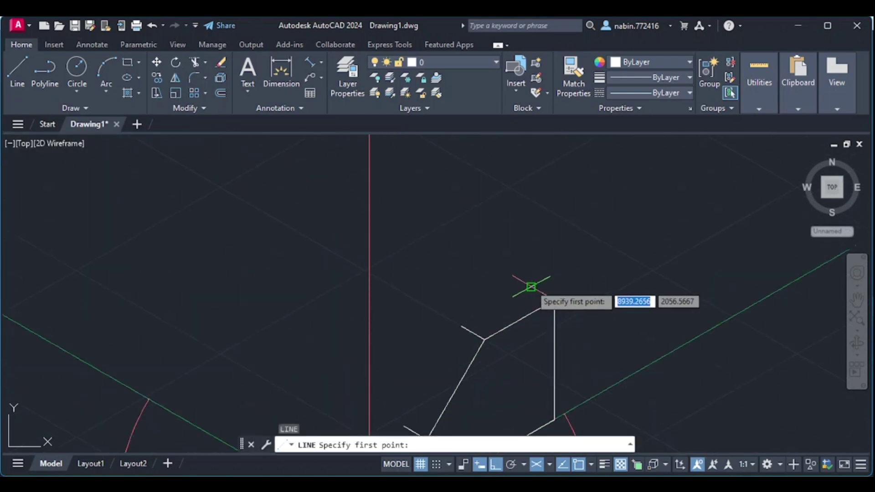
left_click(531, 288)
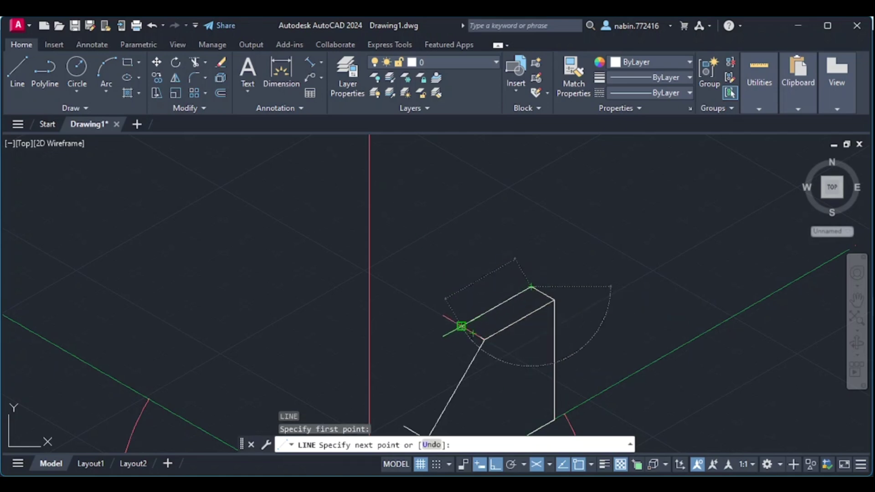
left_click(472, 326)
scroll(456, 359, "down", 3)
scroll(455, 357, "up", 5)
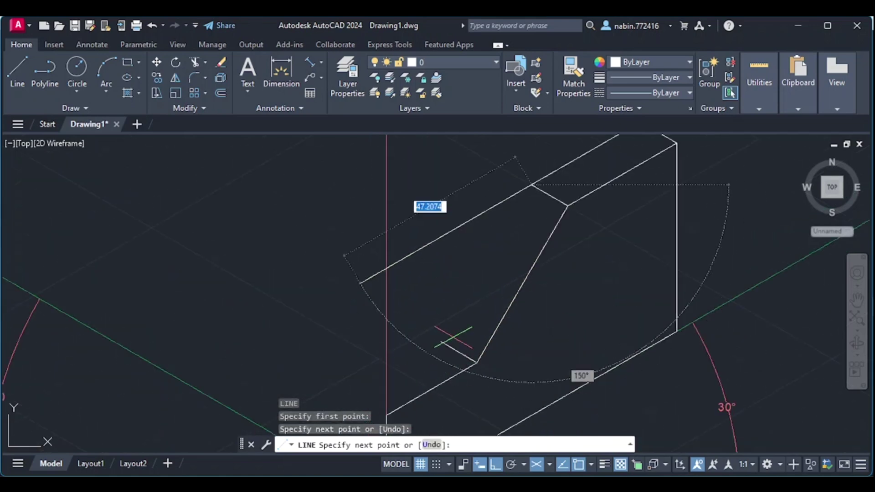
left_click(441, 341)
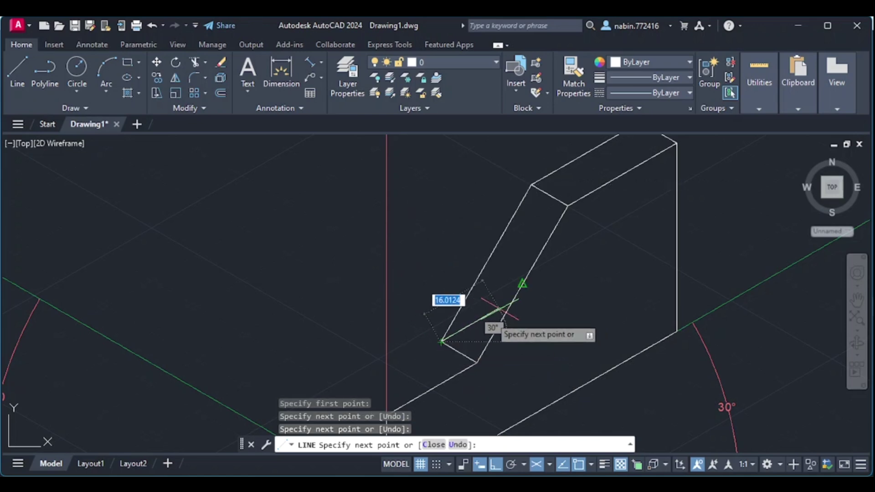
scroll(441, 343, "down", 3)
key("Escape")
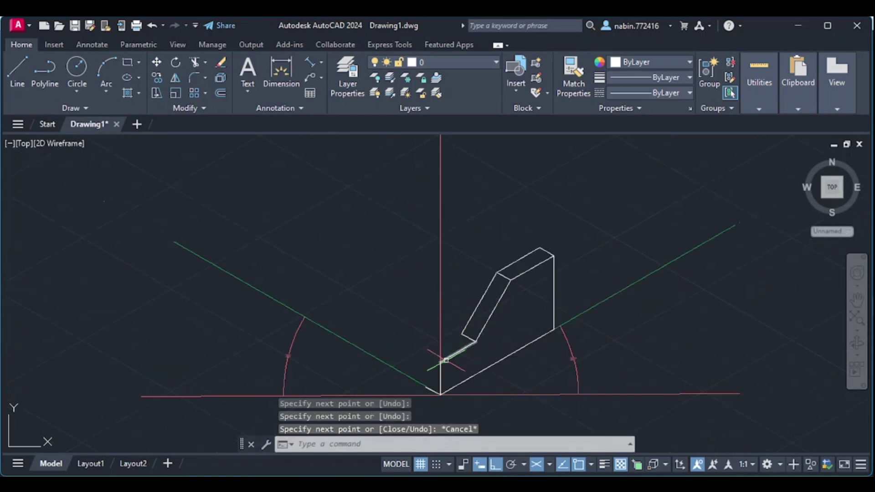
Draw a 10-unit depth line at 150° from the top of the 20-unit vertical edge.
key("space")
left_click(441, 362)
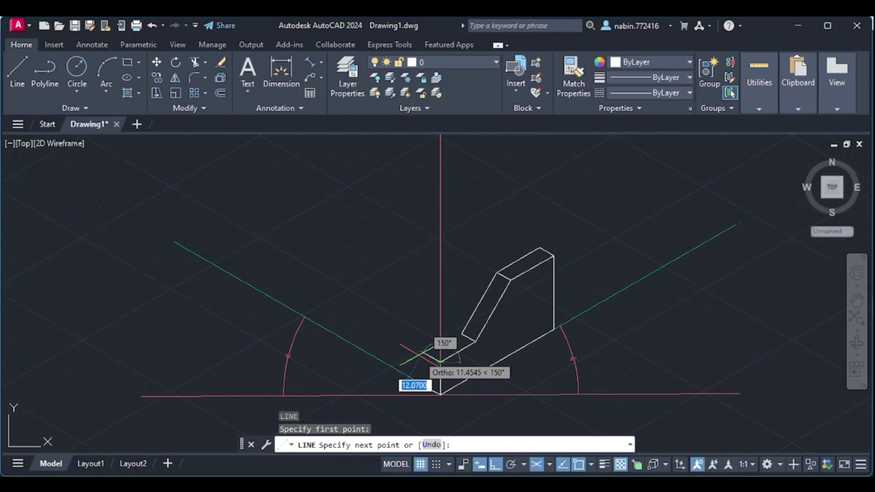
type("10")
key("Return")
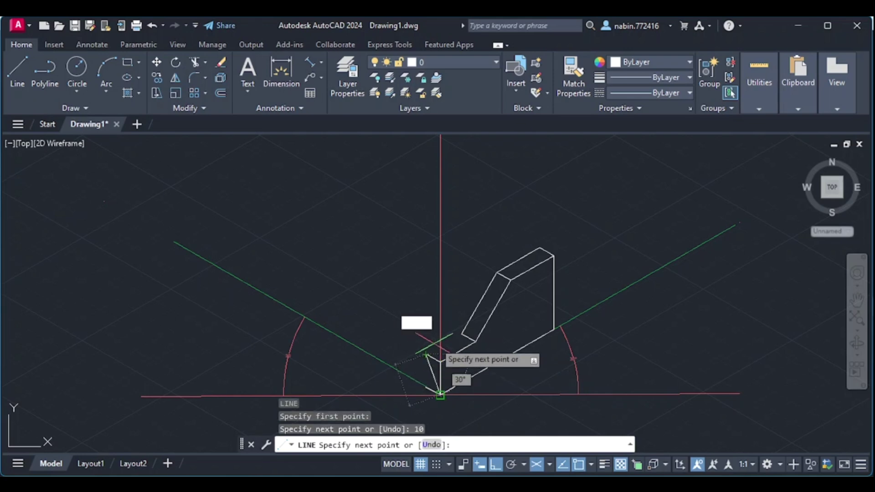
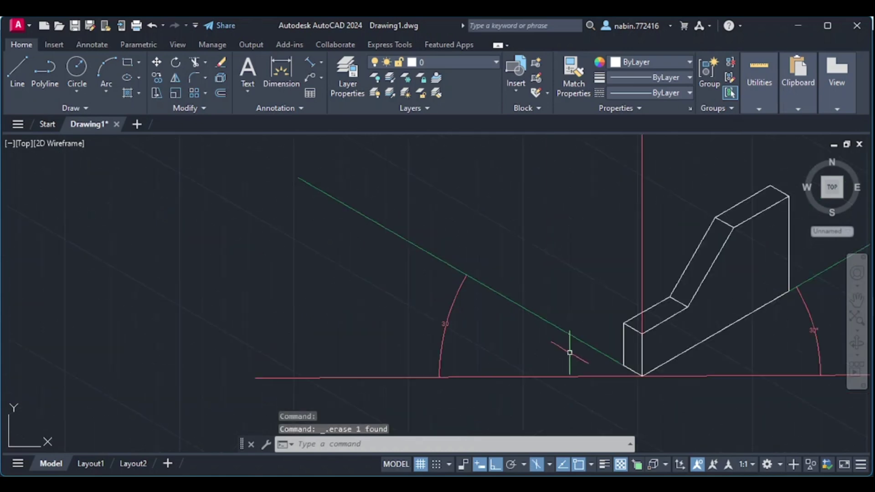
scroll(566, 334, "down", 3)
scroll(566, 334, "down", 8)
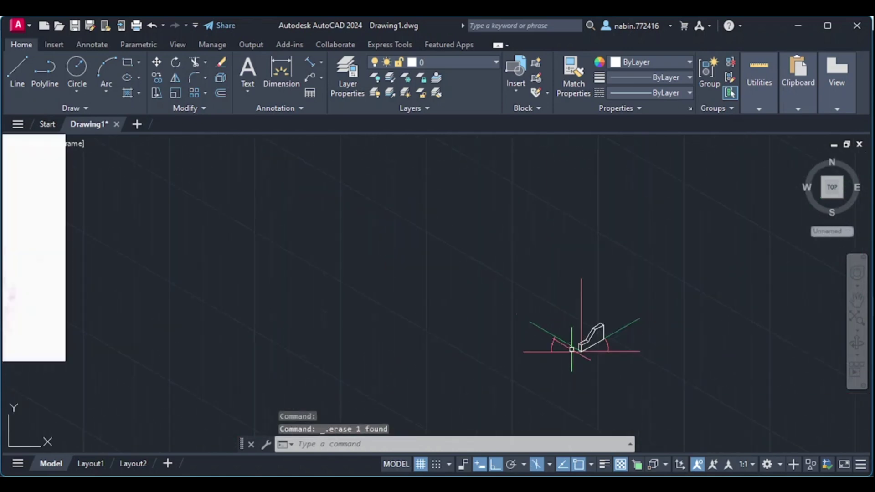
scroll(573, 357, "up", 3)
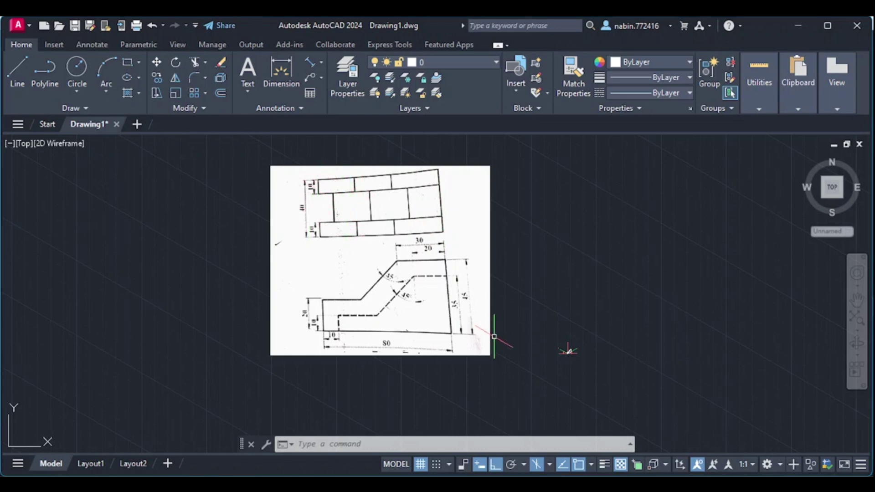
scroll(561, 346, "up", 7)
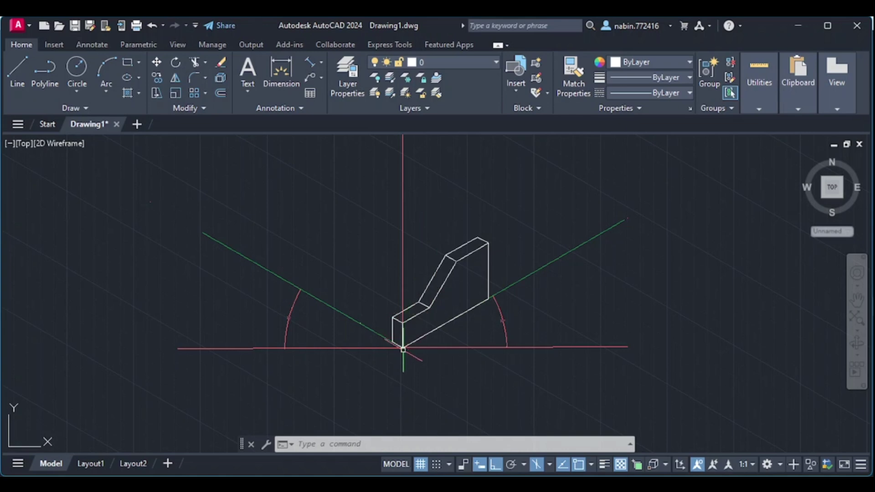
type("l")
key("Return")
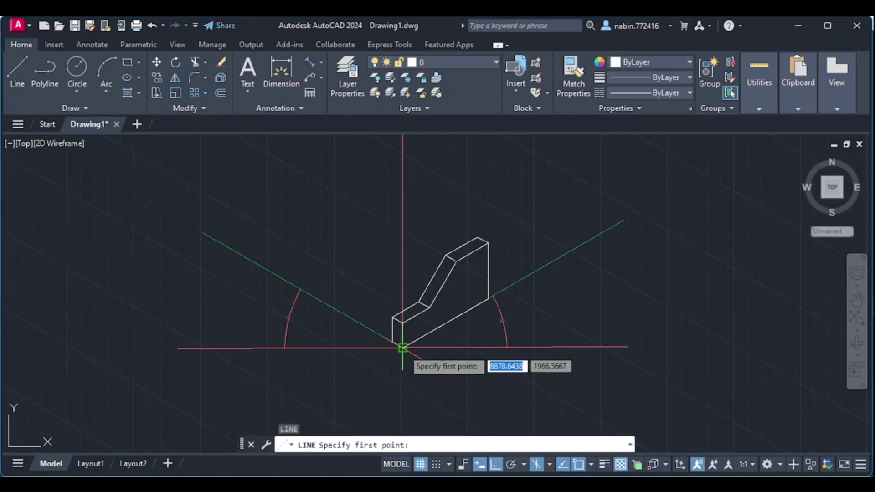
left_click(403, 349)
type("40")
key("Return")
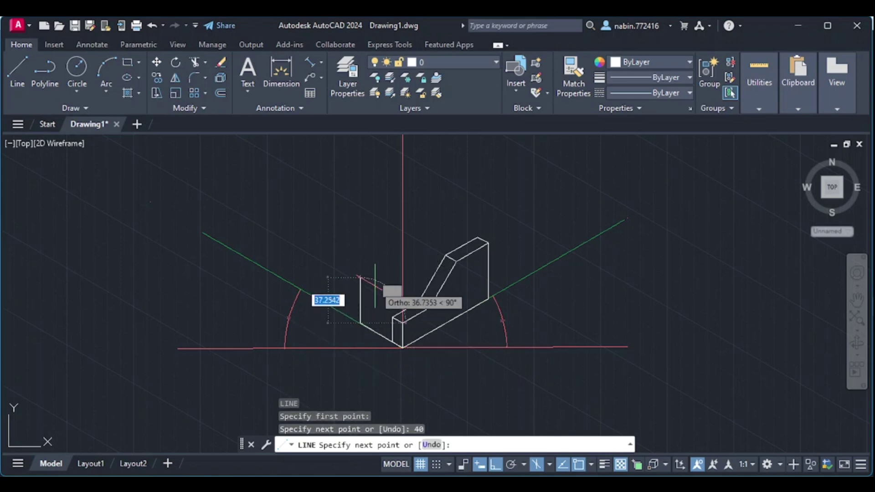
key("Escape")
scroll(401, 339, "up", 4)
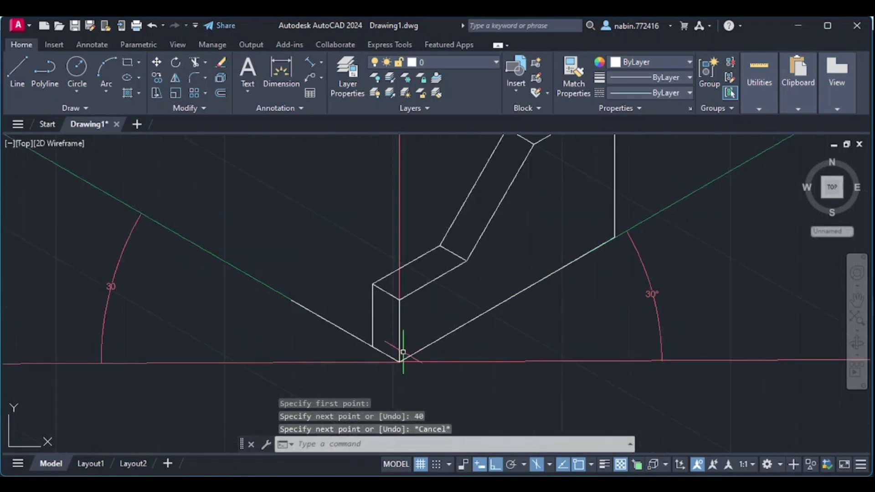
left_click(352, 333)
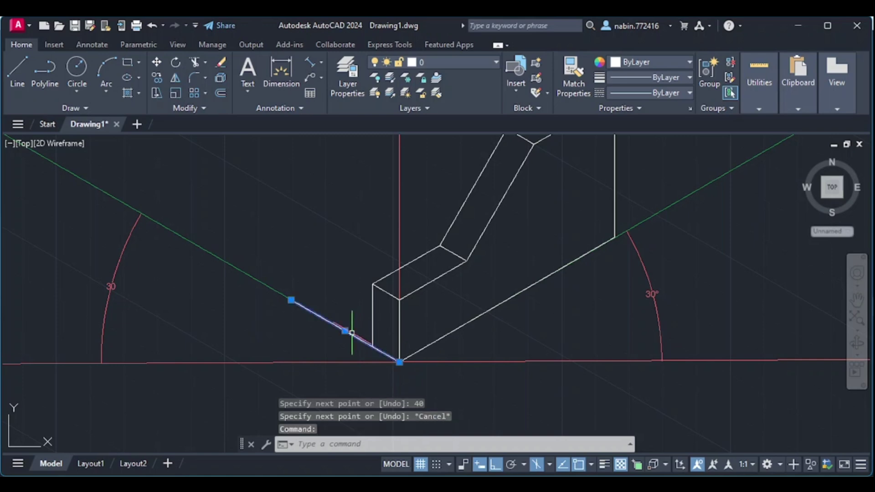
key("Delete")
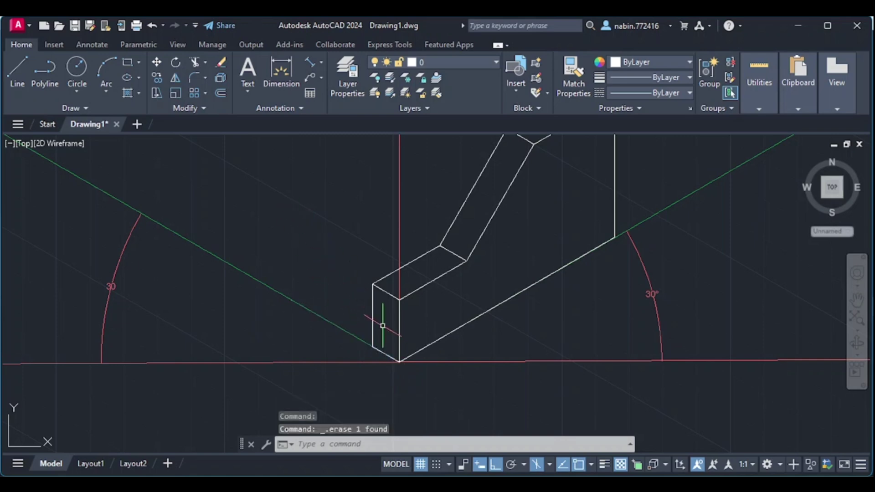
Draw a 40-unit line at 150° from the axes' origin along the left 30° axis.
type("l")
key("Return")
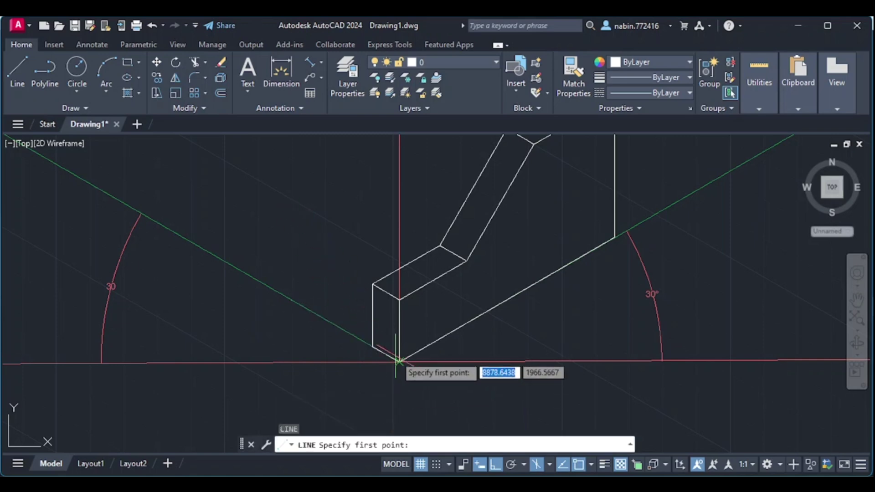
left_click(400, 361)
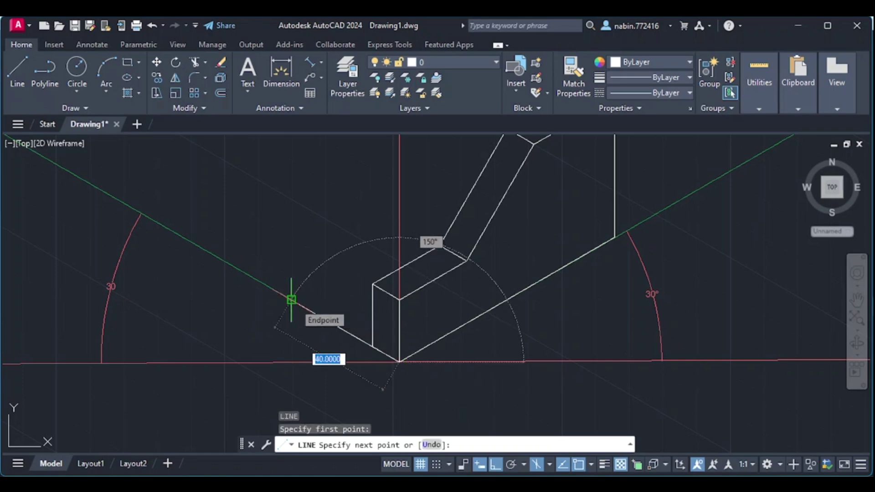
type("40")
key("Return")
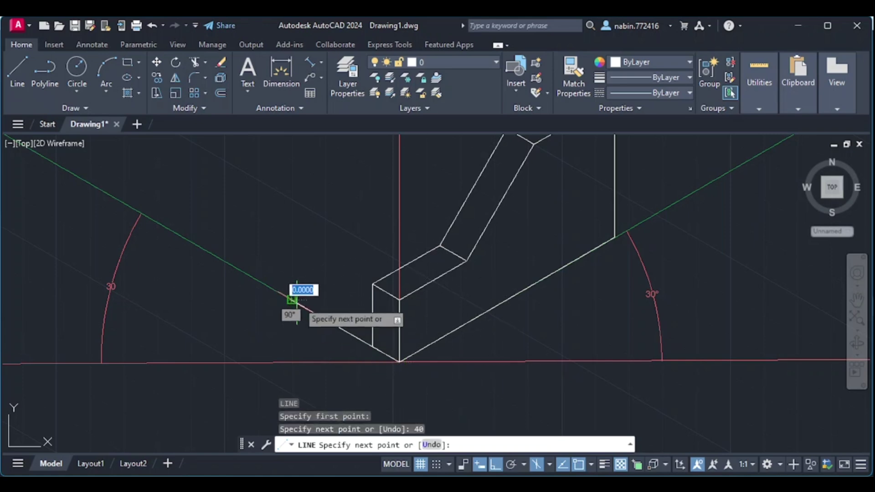
key("Escape")
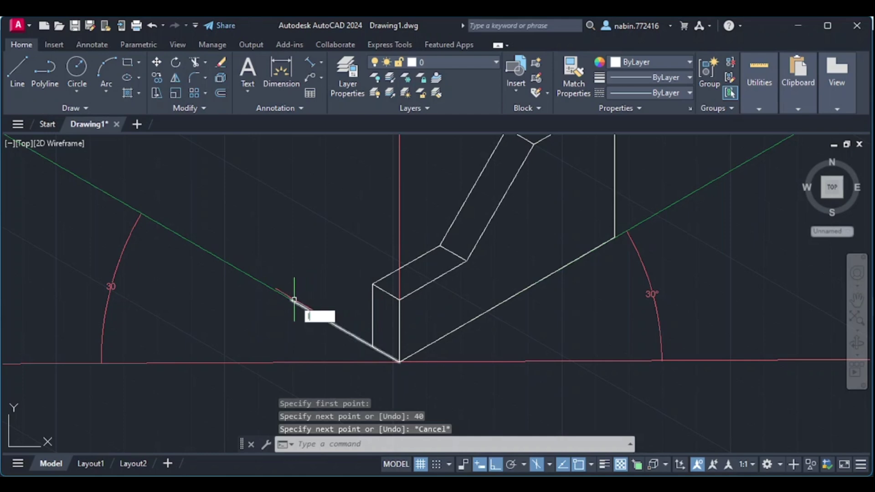
From the far end of the 40-unit base line, draw a line 10 units back toward the origin and 20 units vertically up.
key("Return")
scroll(291, 300, "up", 4)
left_click(281, 313)
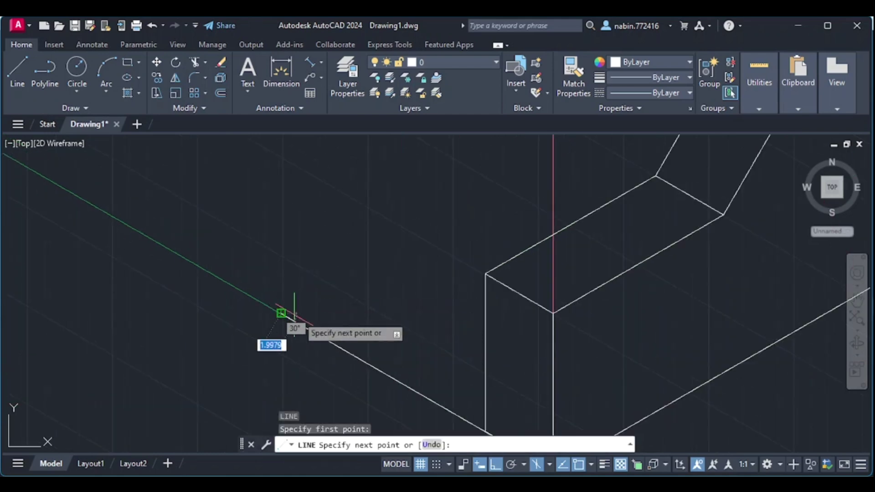
type("10")
key("Return")
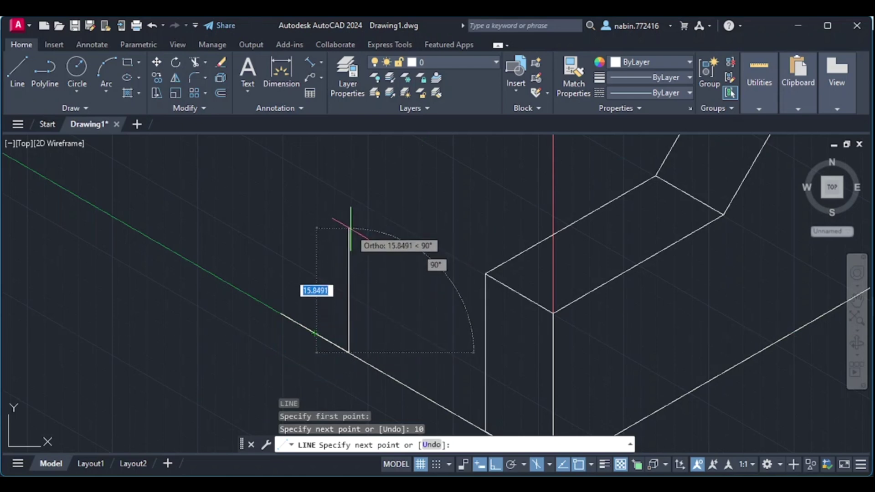
type("20")
key("Return")
key("Escape")
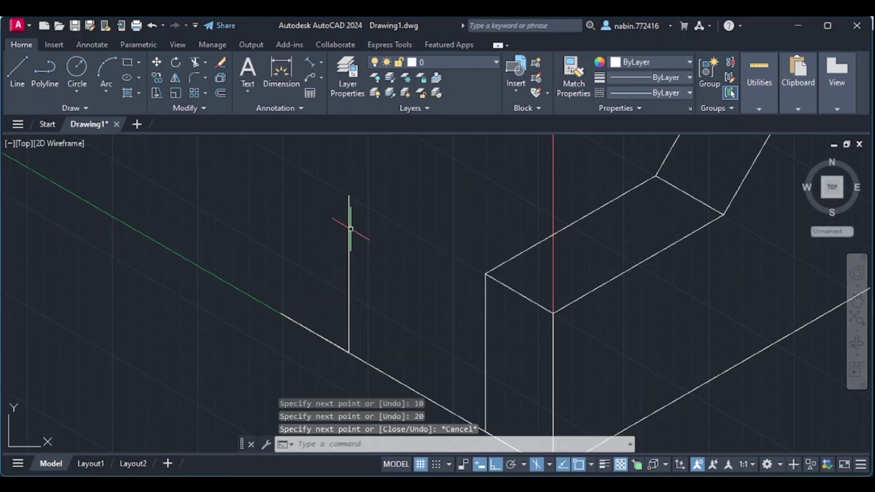
Draw a 20-unit vertical edge up from the far end of the base line and connect its top to the neighbouring vertical edge's top.
type("l")
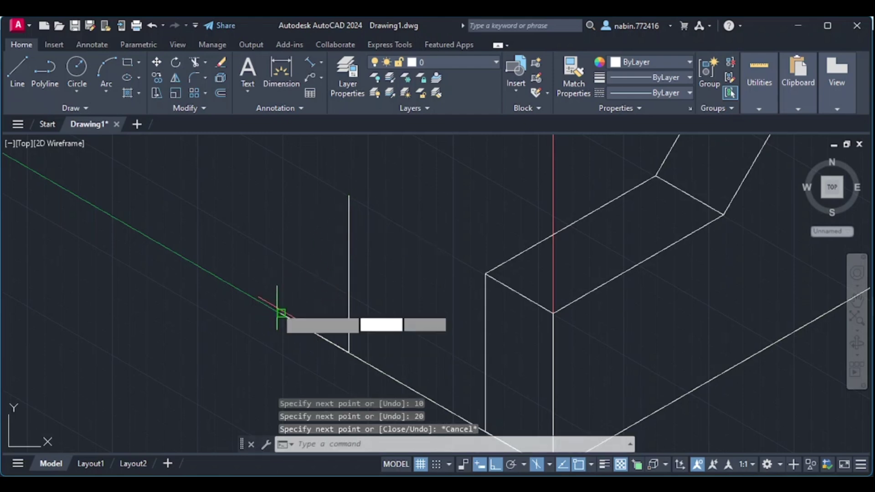
key("Return")
left_click(281, 313)
scroll(285, 215, "up", 4)
scroll(289, 211, "down", 4)
type("20")
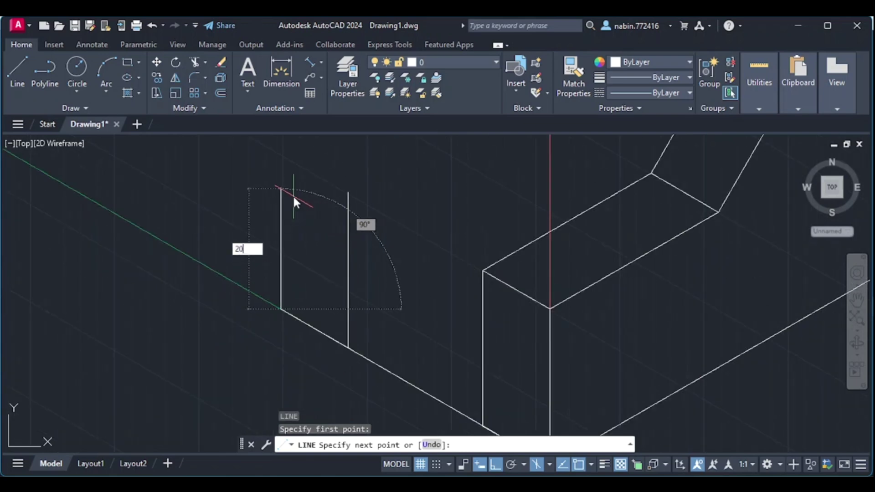
key("Return")
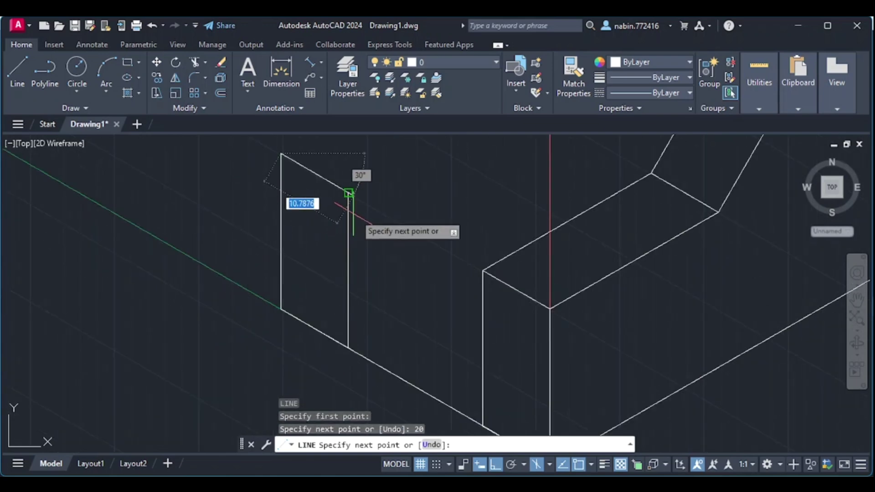
left_click(349, 193)
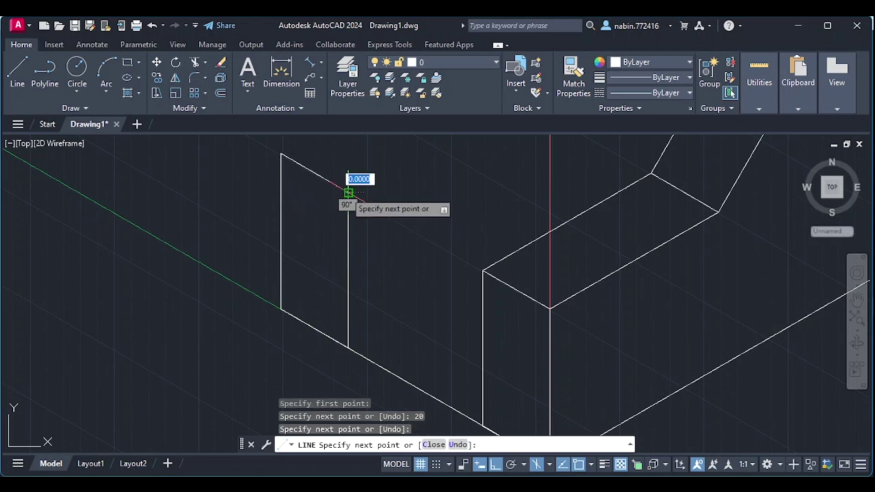
key("Escape")
Switch to the right isoplane and draw a 25-unit line at 30° from the top of the far end face's inner vertical edge.
scroll(347, 196, "down", 5)
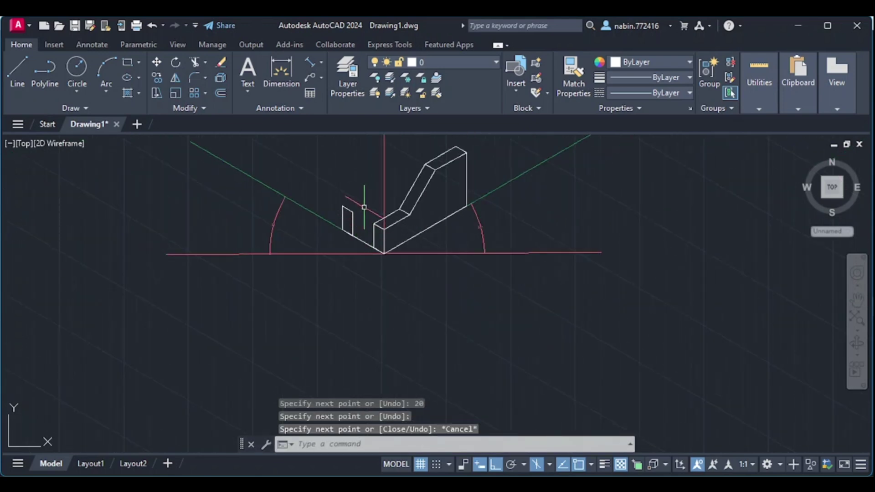
scroll(382, 199, "up", 2)
scroll(331, 222, "up", 3)
scroll(387, 196, "down", 6)
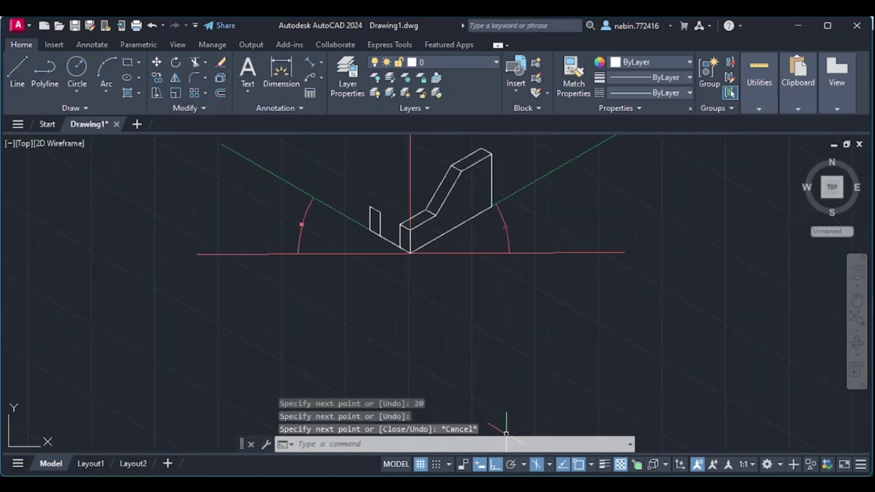
left_click(550, 466)
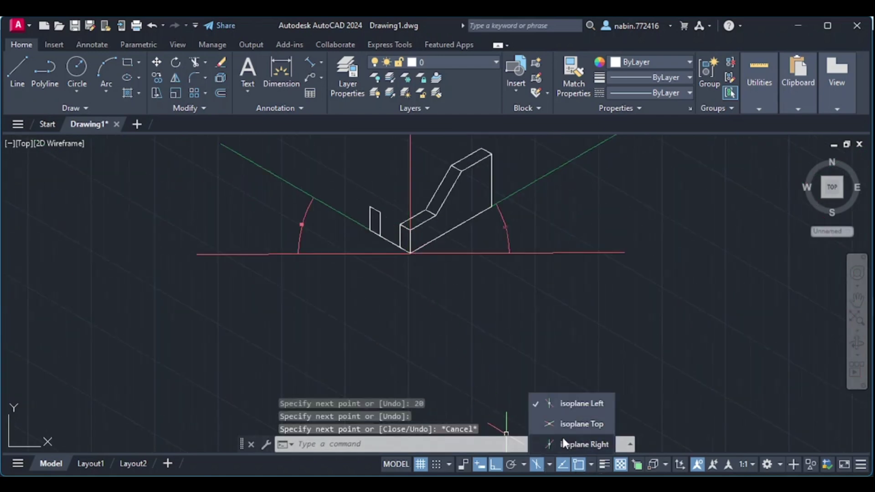
left_click(565, 443)
type("l")
key("Return")
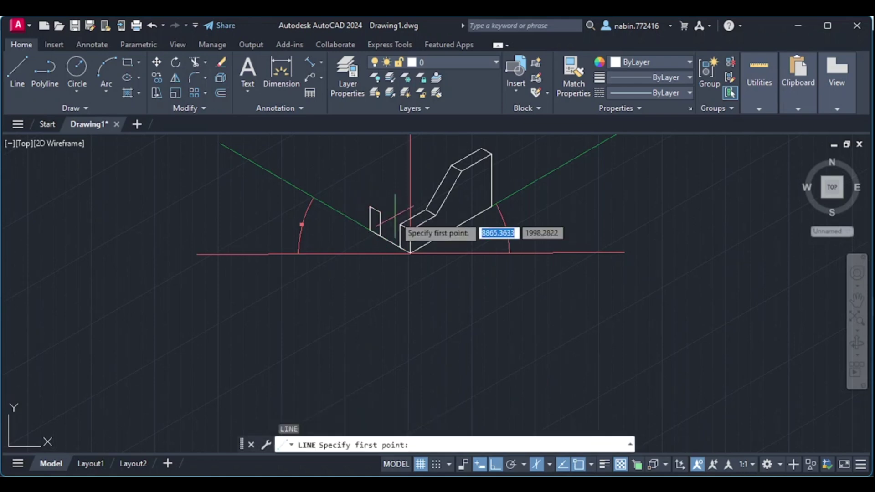
scroll(389, 213, "up", 4)
left_click(364, 209)
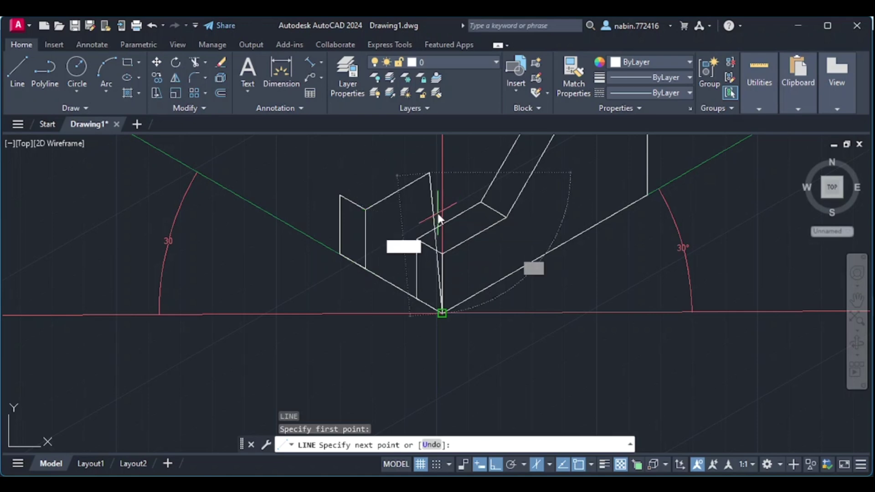
type("25")
key("Return")
key("Escape")
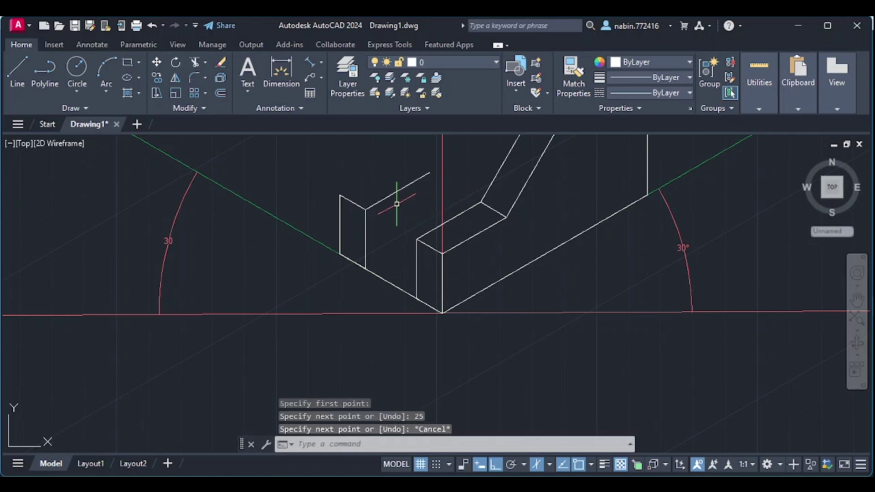
Draw a parallel 25-unit line at 30° from the top of the far end face's outer vertical edge.
key("space")
left_click(340, 195)
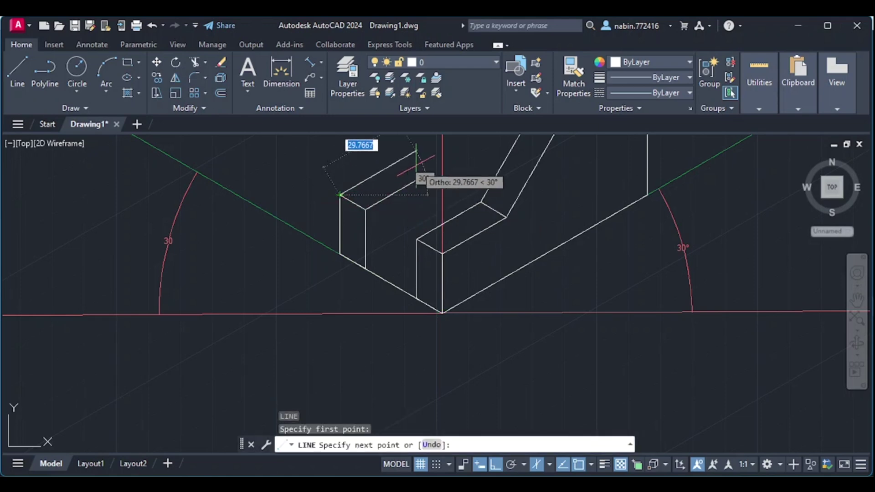
type("25")
key("Return")
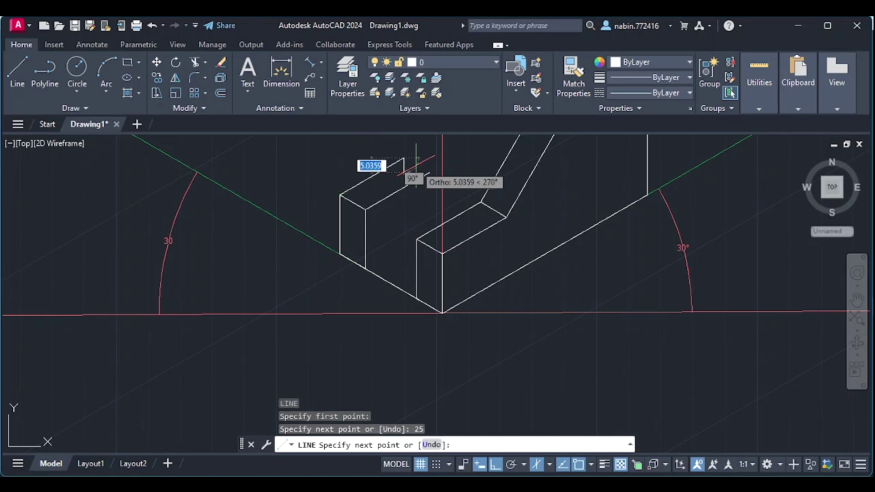
key("Escape")
Connect the free ends of the two 25-unit lines to close the far wall's lower top face.
scroll(422, 167, "down", 3)
middle_click_drag(423, 168, 371, 319)
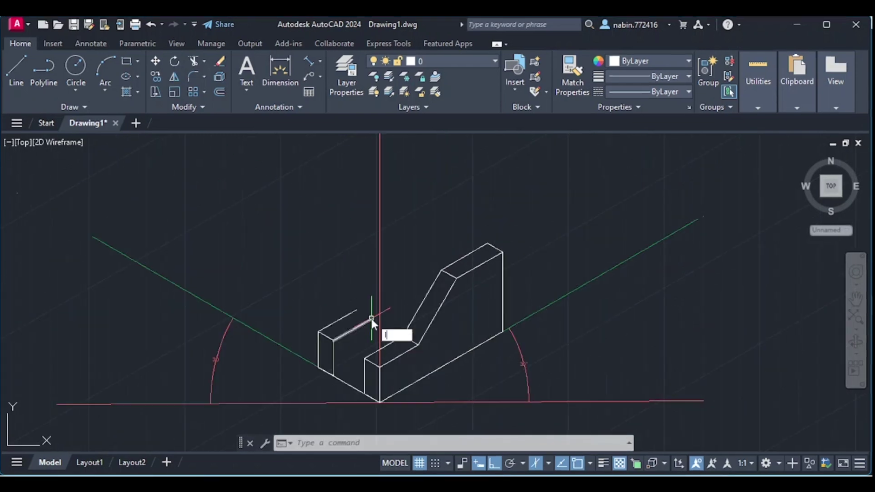
key("space")
left_click(372, 318)
scroll(350, 308, "up", 1)
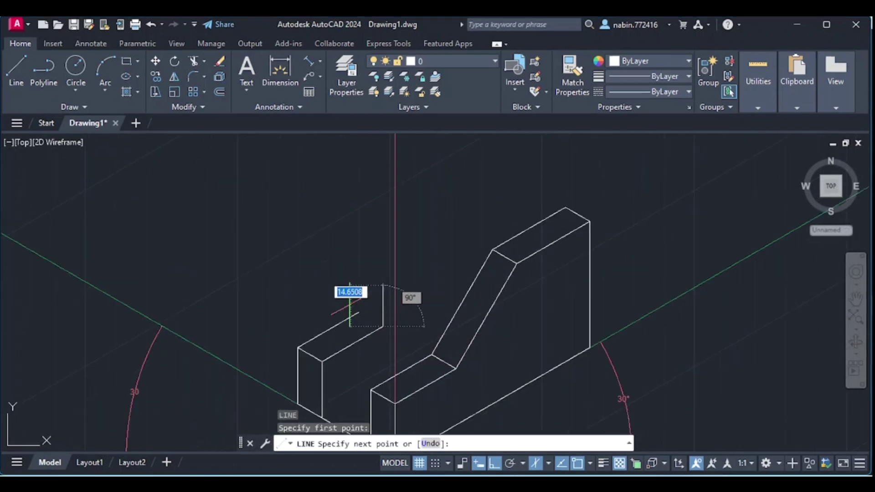
left_click(359, 313)
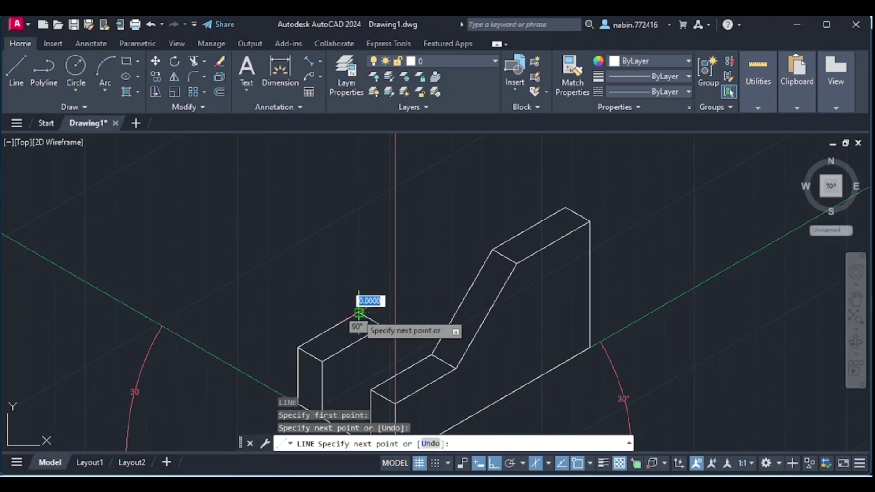
key("Escape")
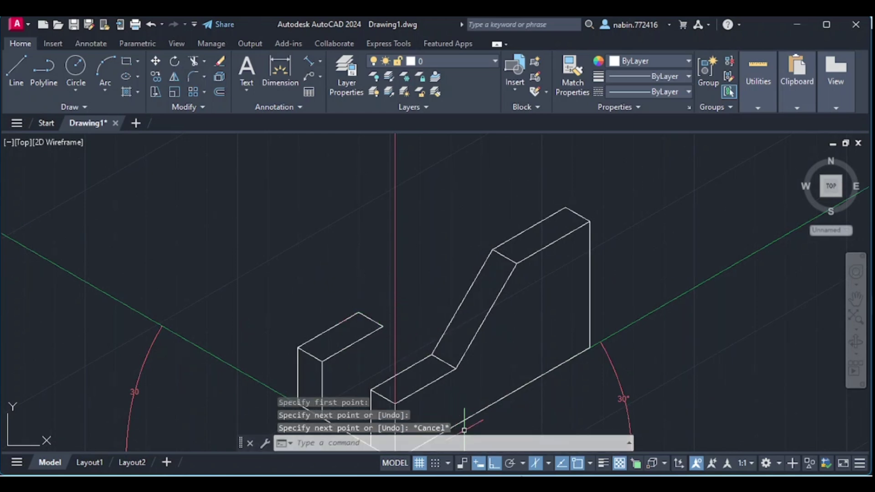
Switch to the top isoplane and draw a 40-unit line at 150° from the near wall's upper outer rear corner.
left_click(548, 463)
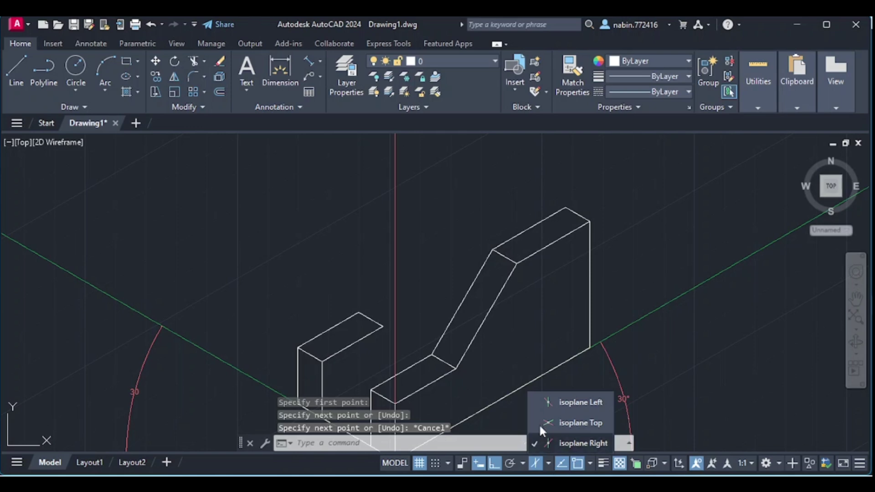
left_click(544, 399)
key("F5")
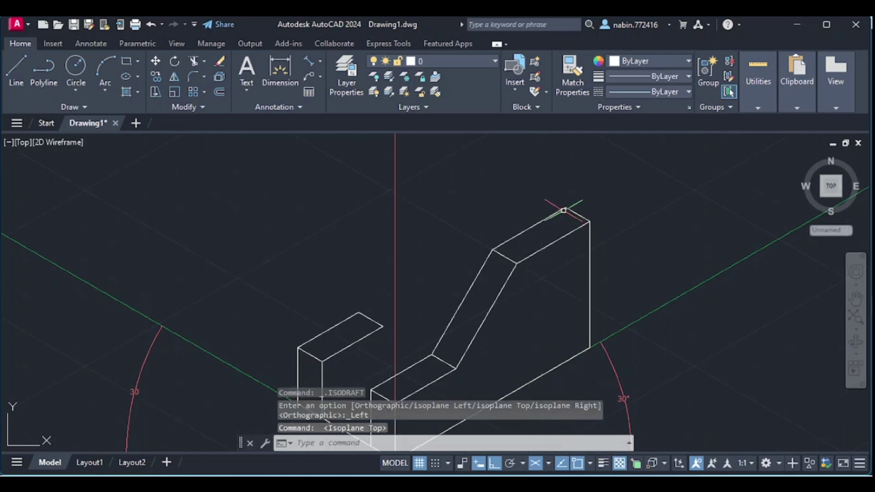
scroll(564, 210, "down", 3)
scroll(578, 226, "up", 3)
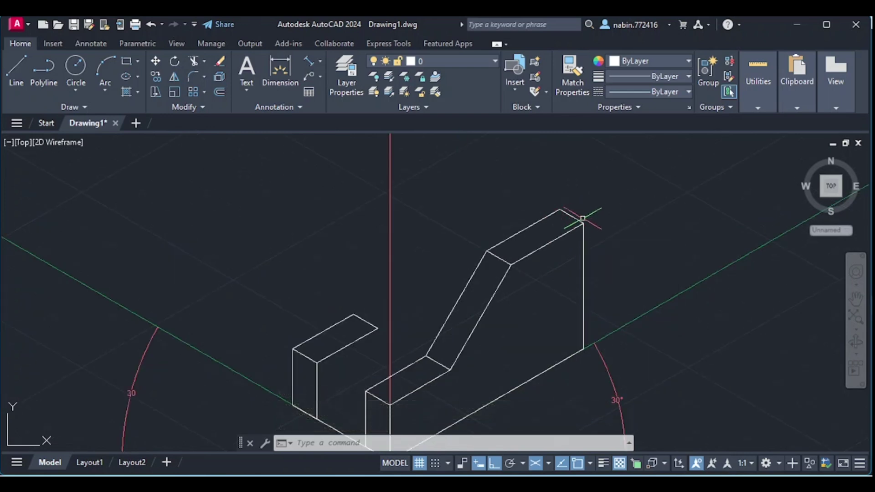
type("l")
key("Return")
left_click(583, 223)
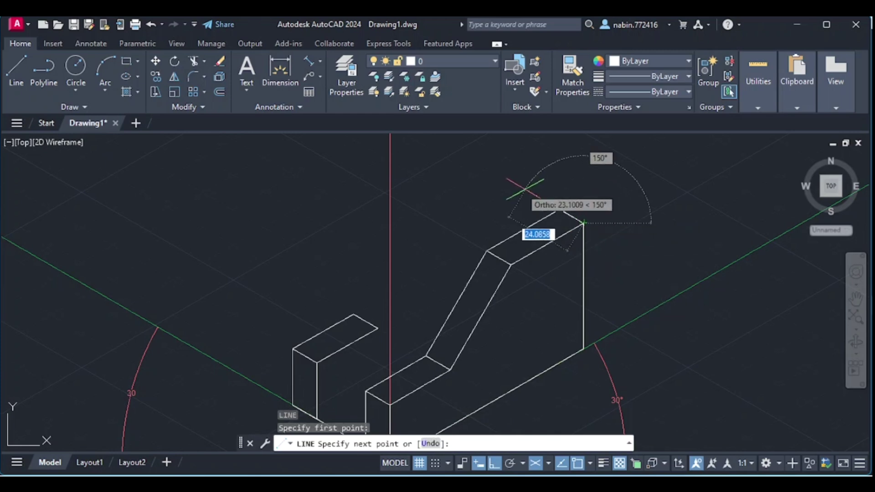
type("40")
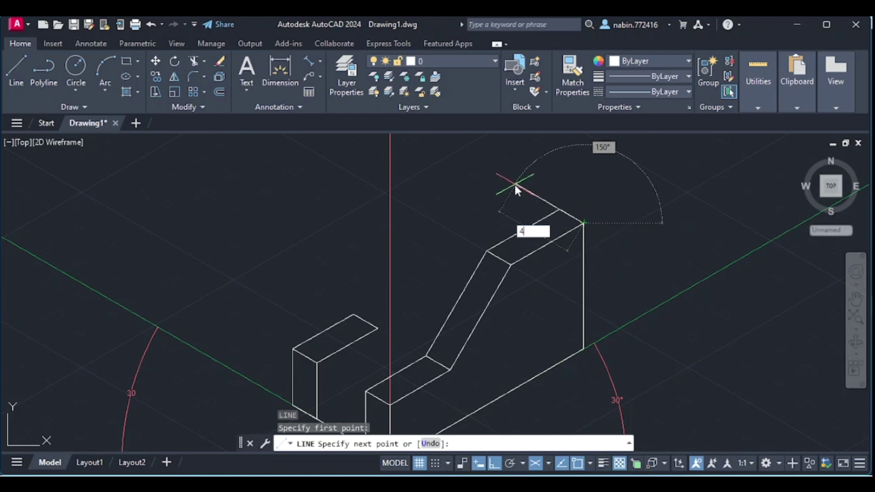
key("Return")
key("Escape")
From the 40-unit line's free end, draw 10 units back along it, then 30 units at 210° for the far wall's inner top edge.
scroll(514, 184, "up", 2)
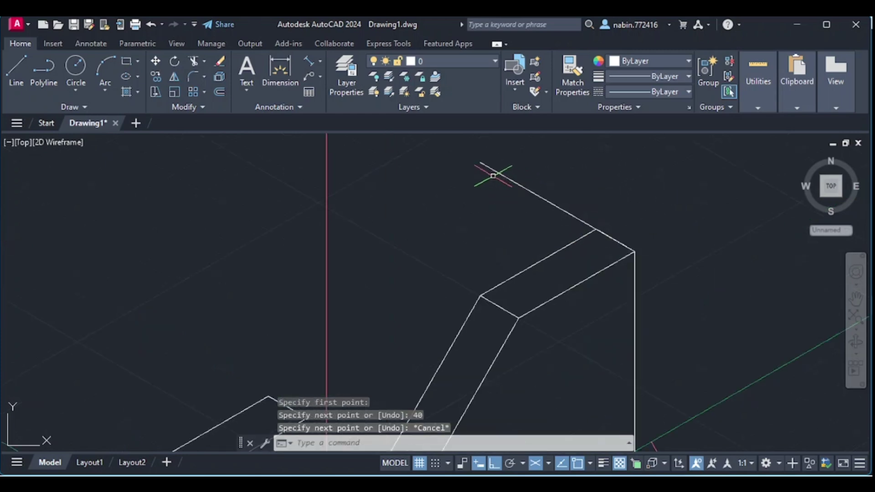
type("l")
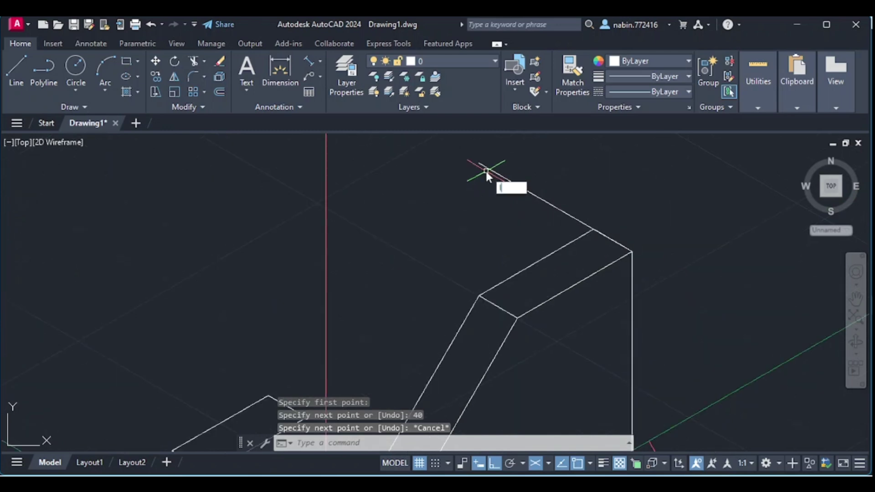
key("Return")
scroll(483, 172, "up", 4)
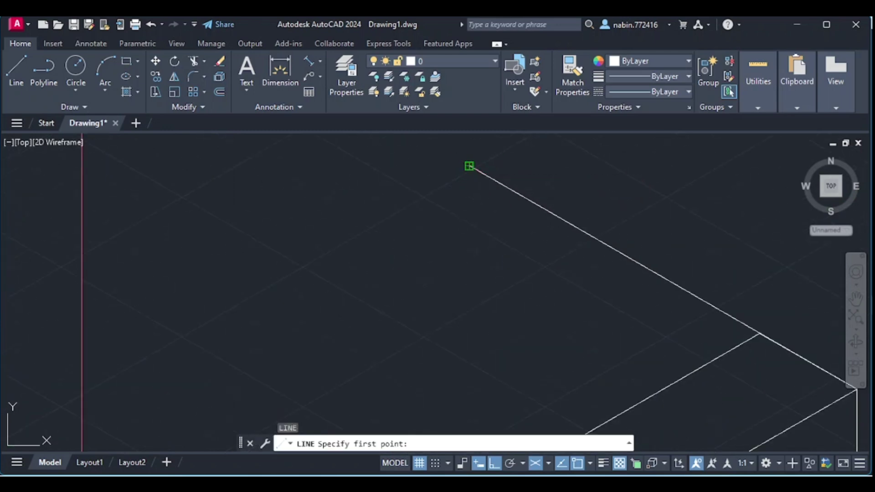
left_click(470, 166)
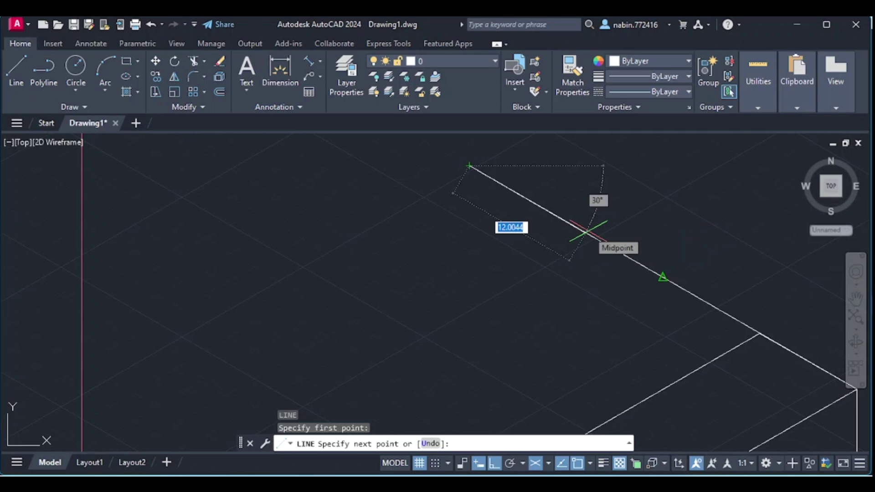
type("10")
key("Return")
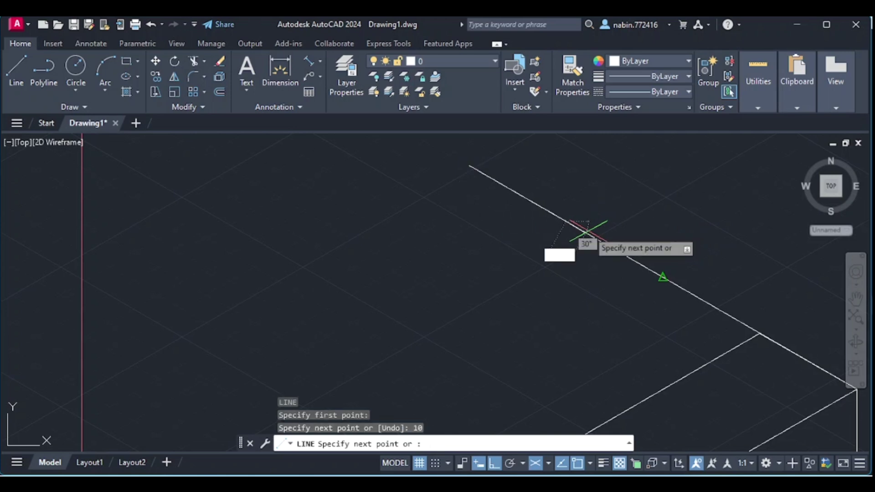
scroll(559, 270, "down", 3)
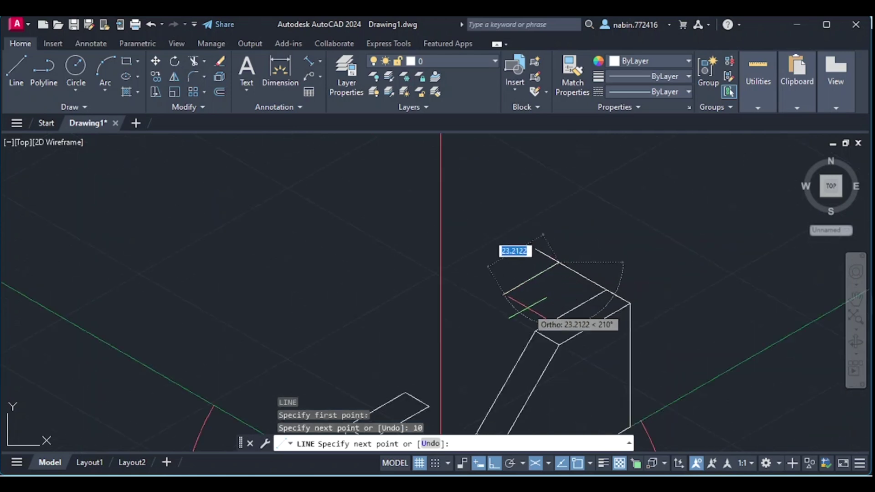
type("30")
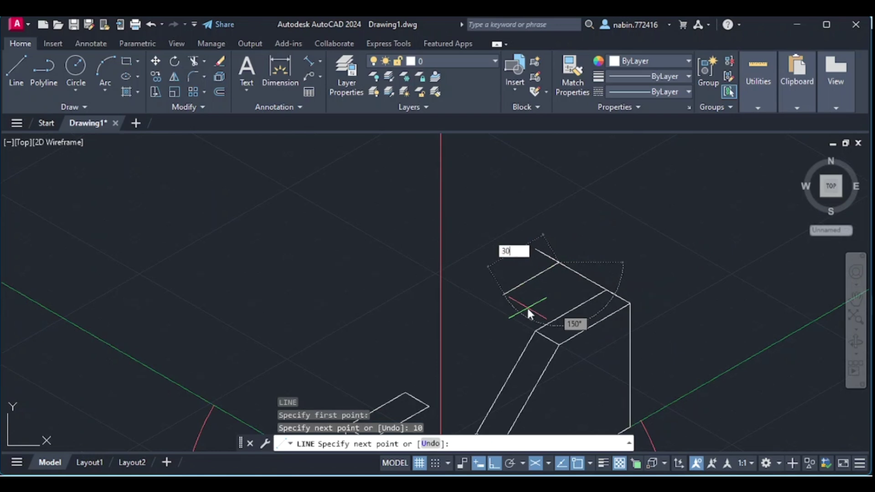
key("Return")
key("Escape")
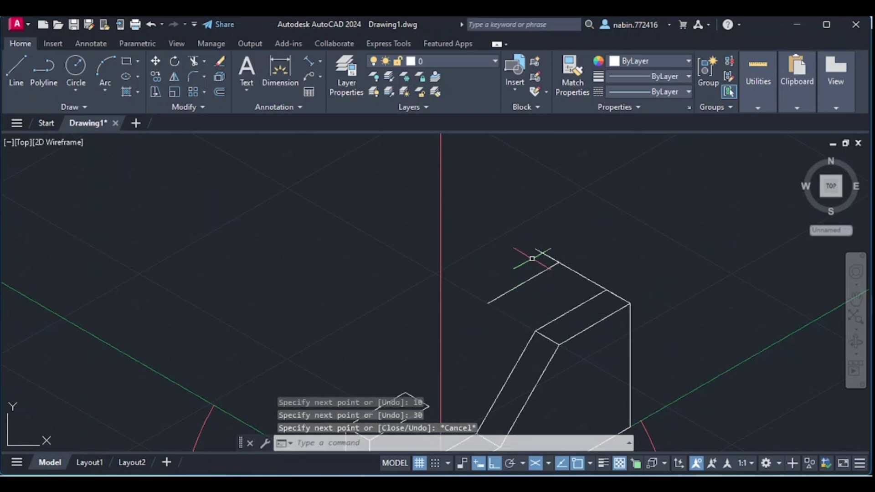
Draw a parallel 30-unit line at 210° from the 40-unit line's far end and connect it to the inner edge's free end.
type("l")
key("Return")
left_click(536, 249)
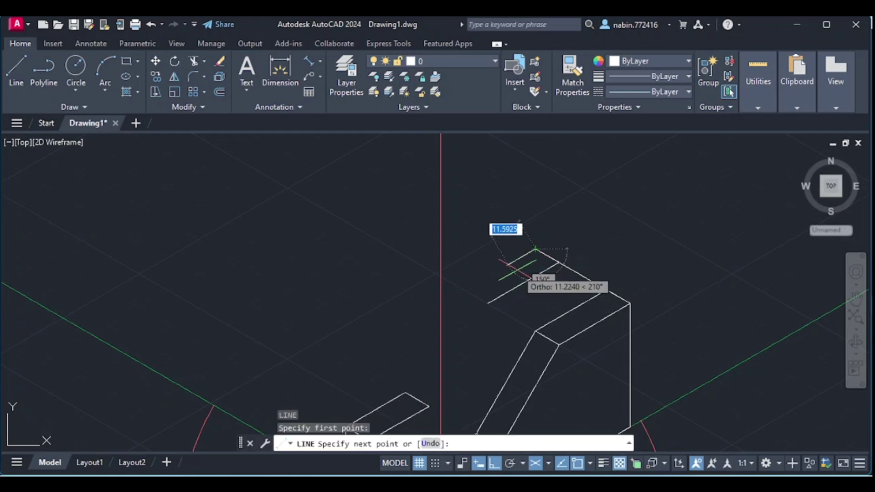
type("30")
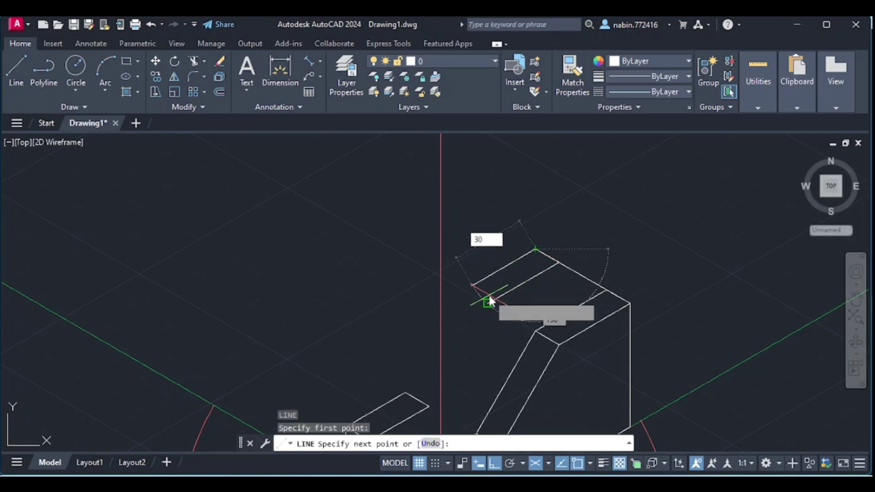
key("Return")
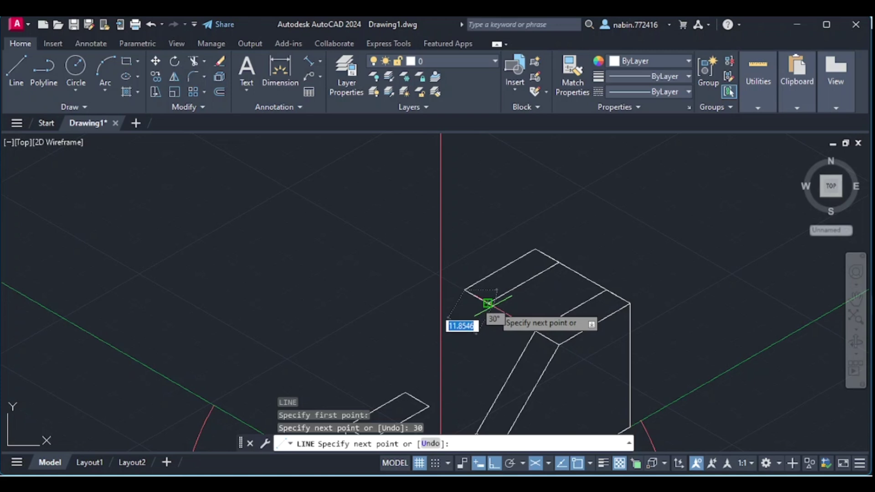
left_click(488, 304)
key("Escape")
Draw the far wall's inner sloped edge between the inner corners of its upper and lower top faces.
scroll(488, 304, "down", 5)
scroll(496, 360, "up", 3)
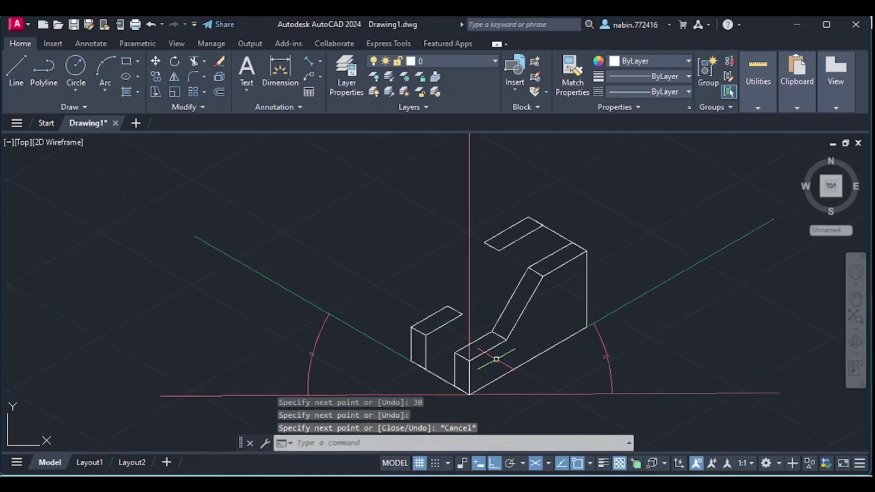
scroll(504, 250, "up", 4)
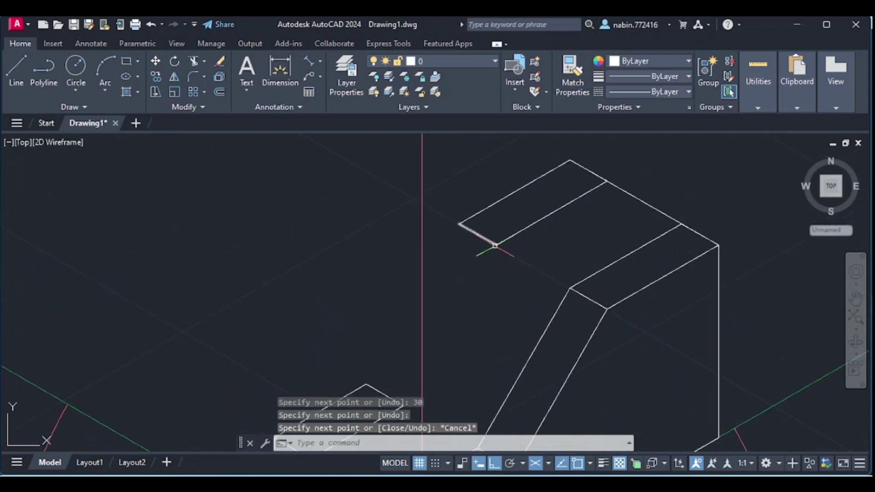
type("l")
key("Return")
left_click(496, 244)
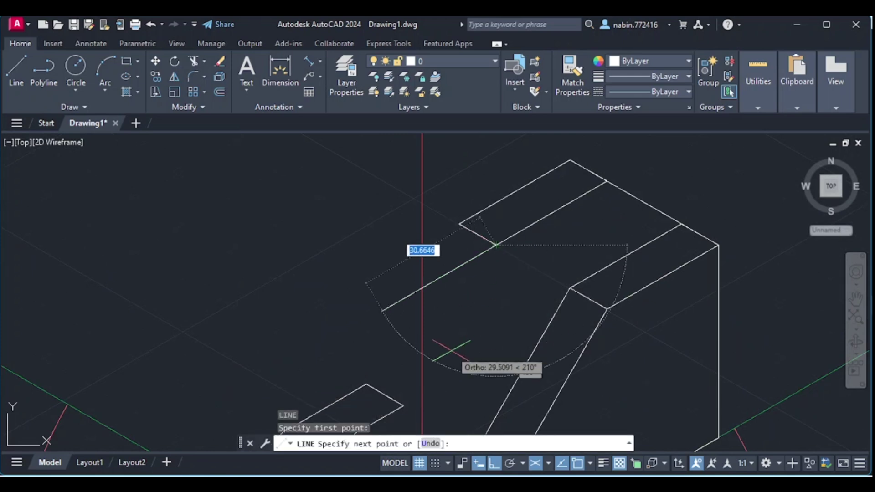
left_click(403, 405)
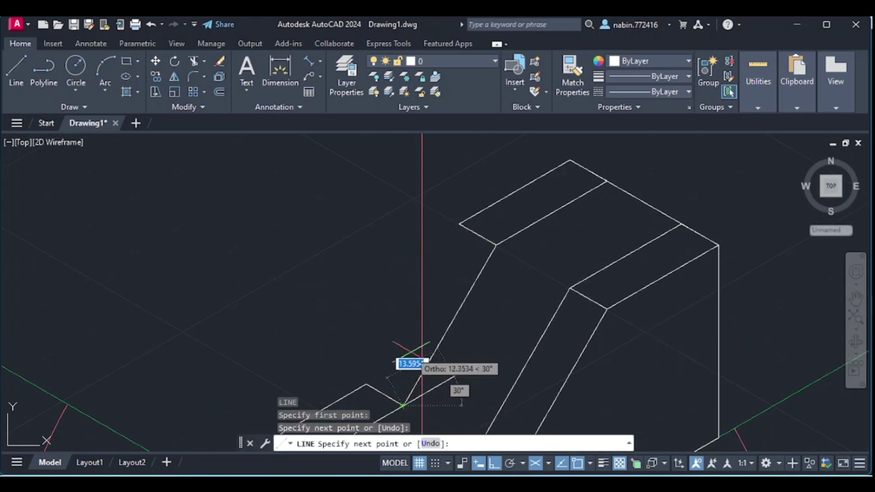
key("Escape")
Draw the far wall's outer sloped edge between the outer corners of its upper and lower top faces.
type("l")
key("Return")
left_click(460, 224)
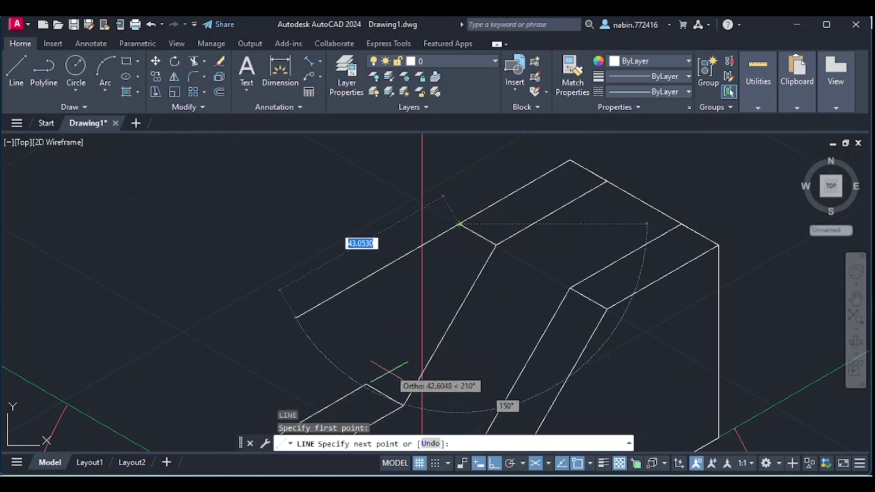
left_click(368, 385)
key("Escape")
Examine the orthographic reference for the dimensions of the recessed channel between the two walls.
scroll(481, 307, "down", 3)
scroll(480, 307, "down", 3)
scroll(467, 351, "up", 2)
scroll(374, 345, "down", 4)
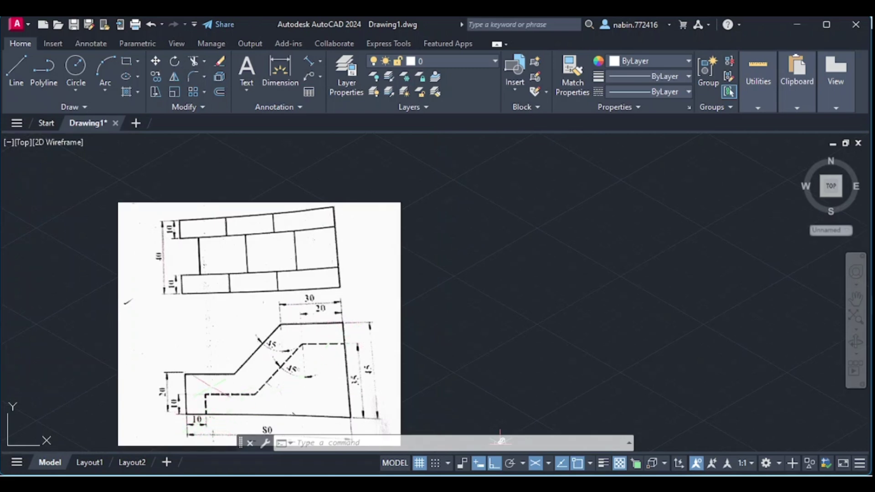
scroll(401, 342, "down", 5)
scroll(420, 362, "up", 10)
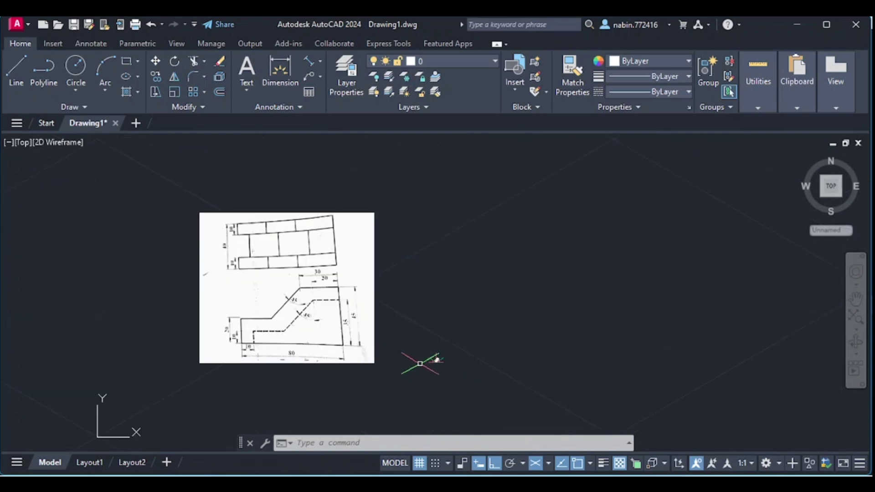
scroll(420, 359, "up", 6)
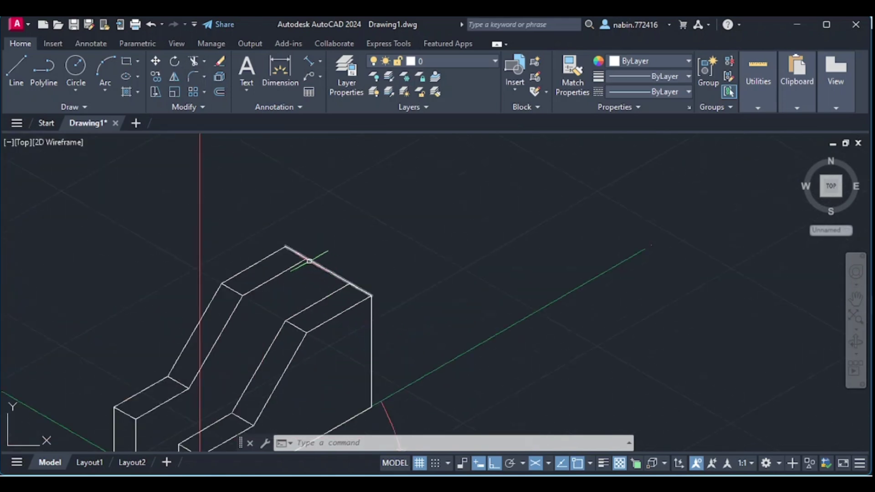
Switch to the right isoplane and draw 10 units at 30° from the far wall's inner base corner, then 10 units straight up.
left_click(550, 463)
left_click(553, 442)
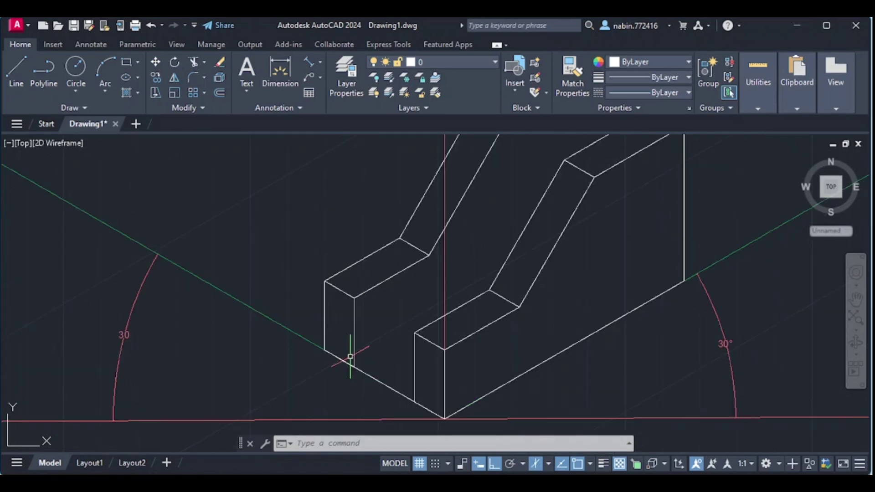
type("l")
key("Return")
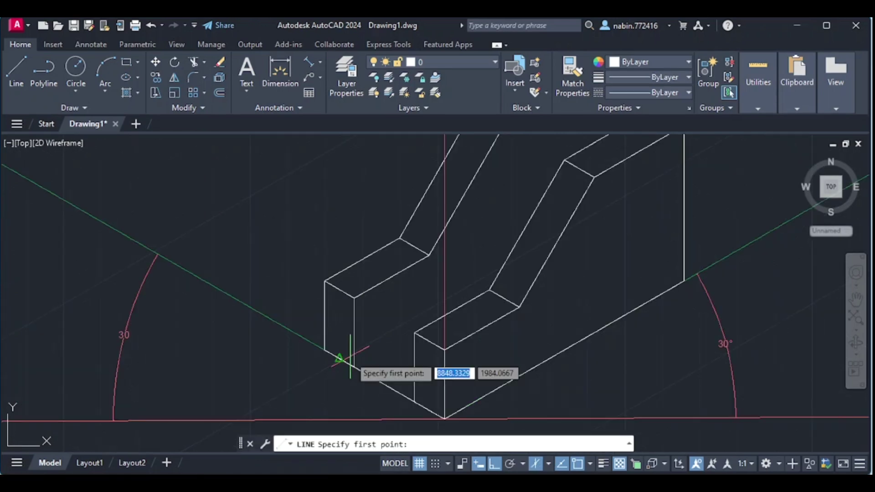
left_click(354, 367)
type("1")
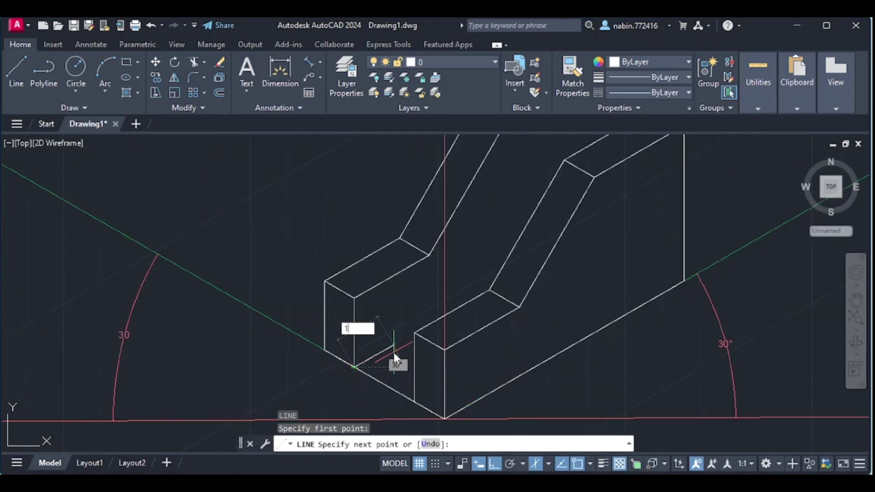
type("0")
key("Return")
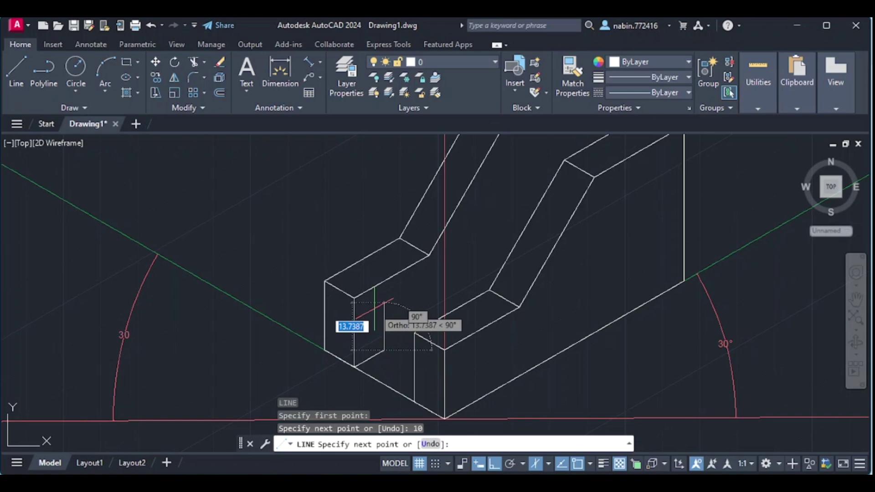
type("10")
key("Return")
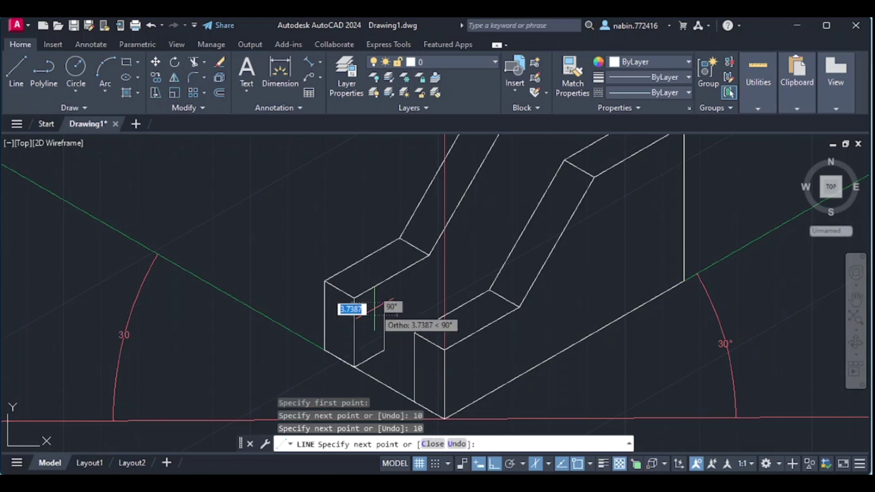
Connect the top of the channel's 10-unit vertical edge to the near wall's upper inner front corner.
left_click(416, 333)
key("Escape")
scroll(417, 330, "down", 2)
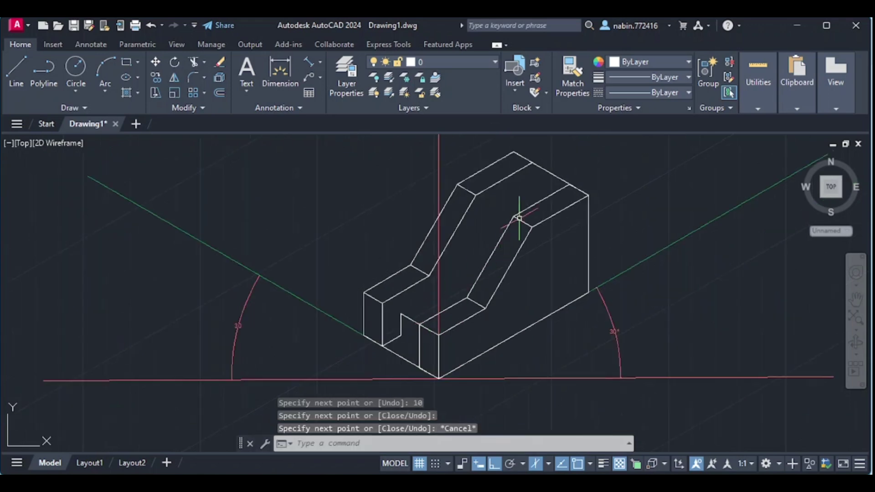
From the far wall's inner rear top corner, draw 10 units down, 20 units at 210°, then across to the near wall's inner slope top.
left_click(536, 162)
key("l")
key("Return")
left_click(532, 162)
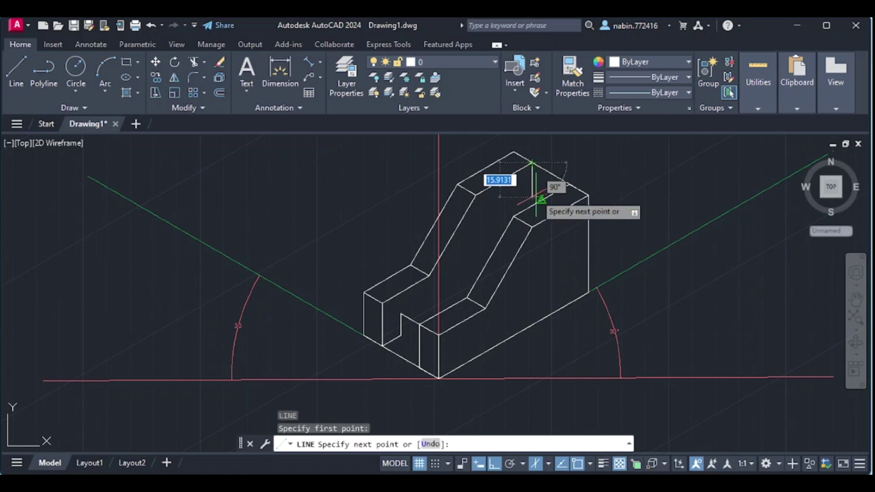
type("10")
key("Return")
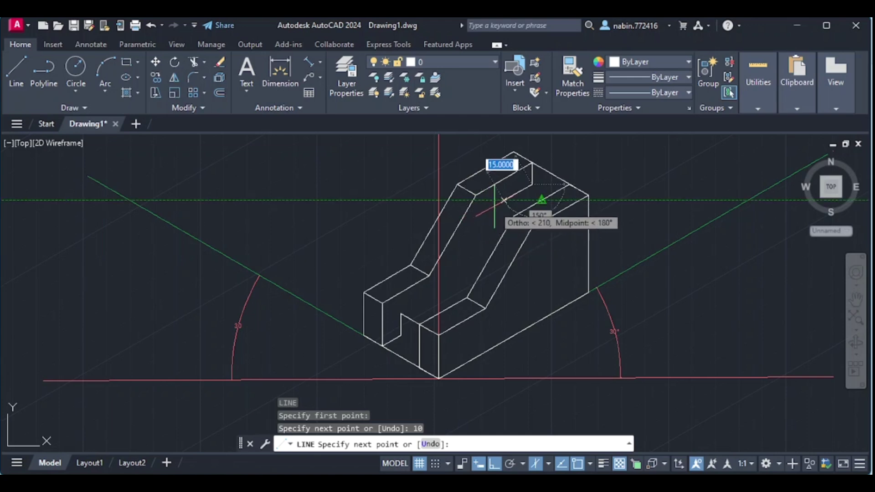
type("20")
key("Return")
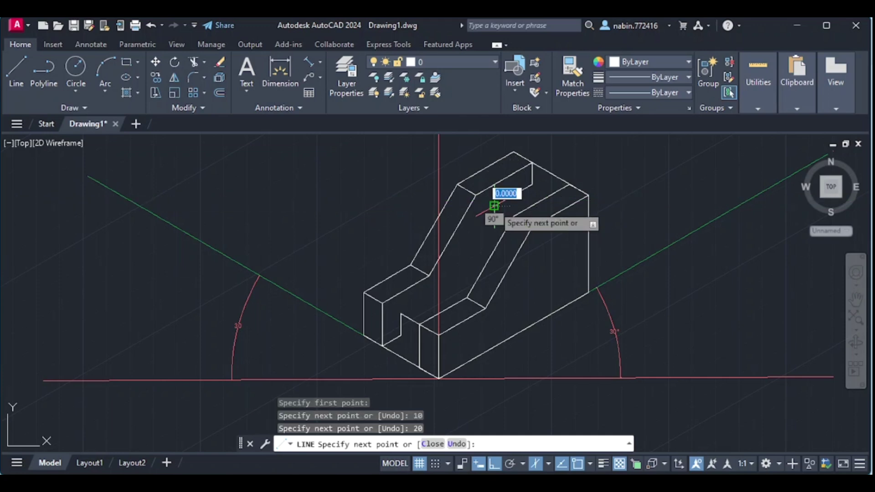
left_click(519, 218)
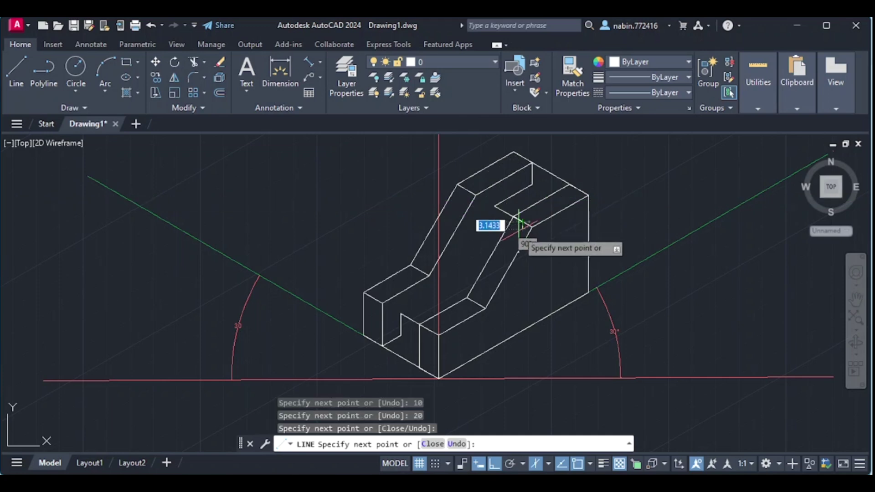
key("Escape")
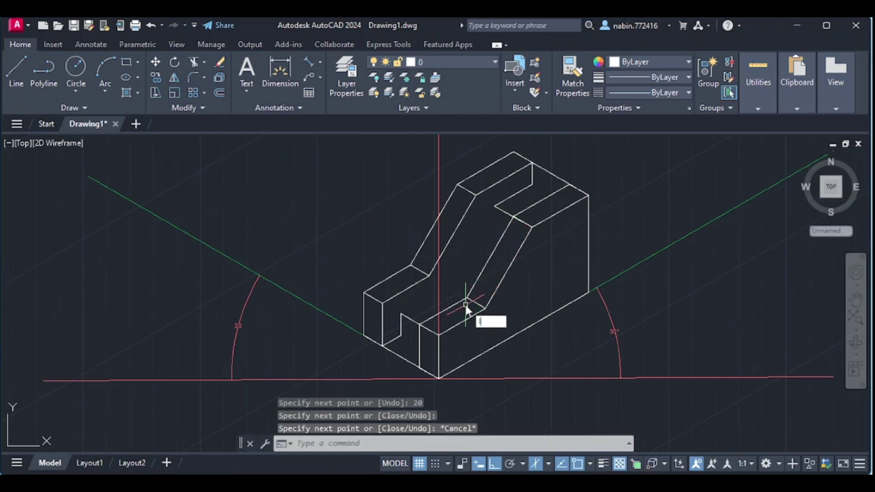
Switch to the left isoplane and draw a line from the near wall's inner slope foot to the far wall's inner slope foot.
key("Return")
left_click(546, 464)
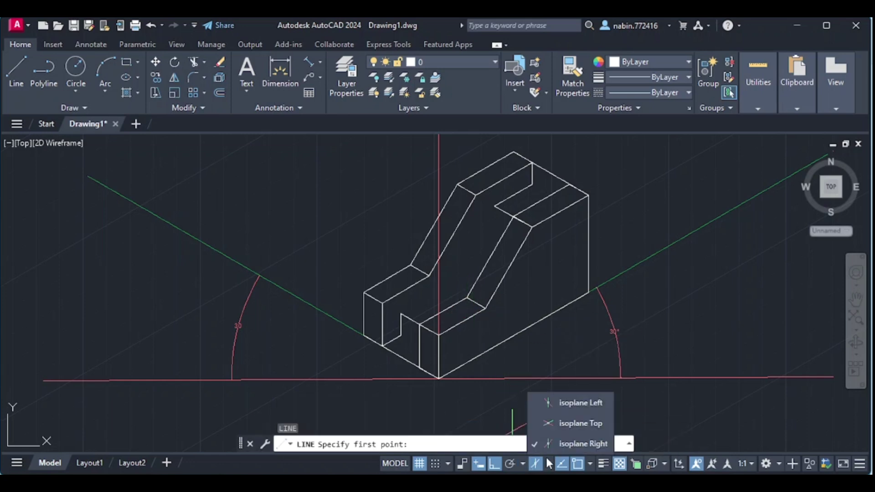
left_click(543, 406)
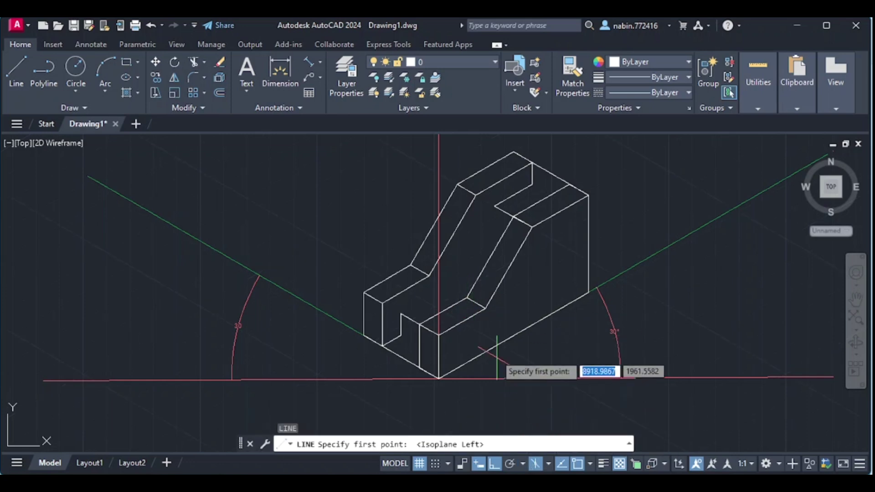
left_click(469, 297)
key("Escape")
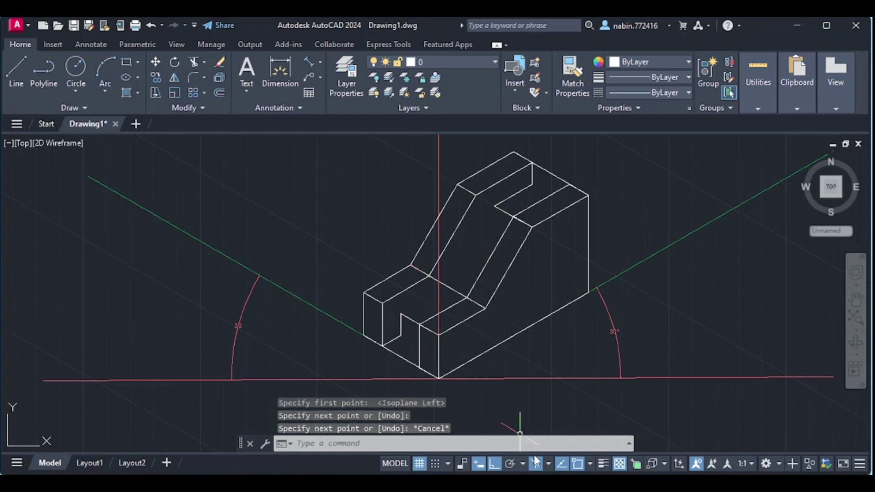
On the right isoplane, draw the raised ledge's inner edge from its front top corner to the slope-foot cross line, then up the slope to its top corner.
left_click(548, 461)
left_click(566, 439)
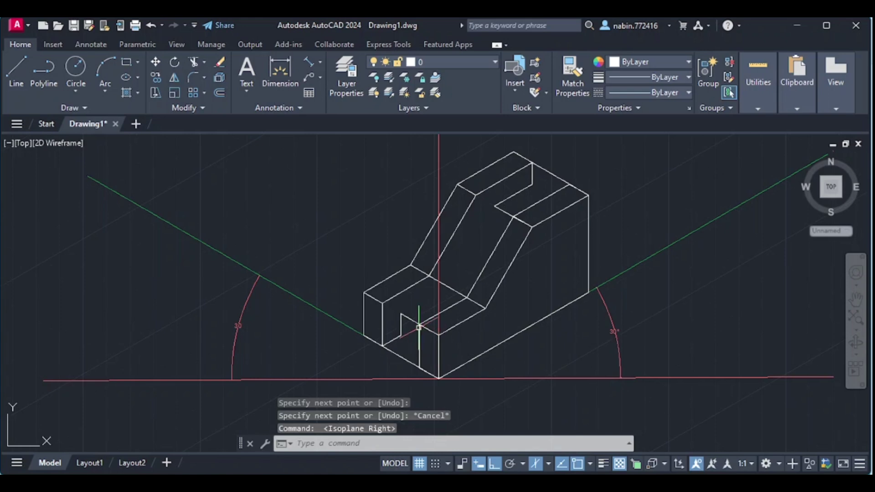
type("l")
key("Return")
left_click(401, 314)
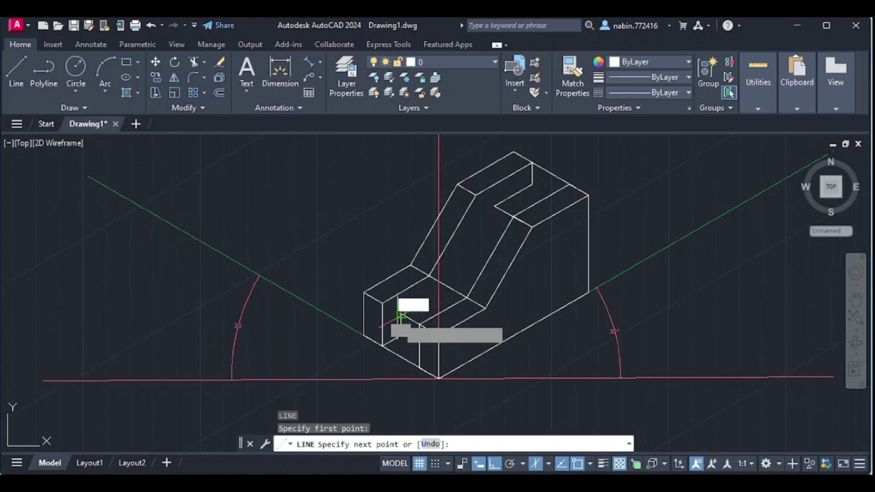
left_click(447, 287)
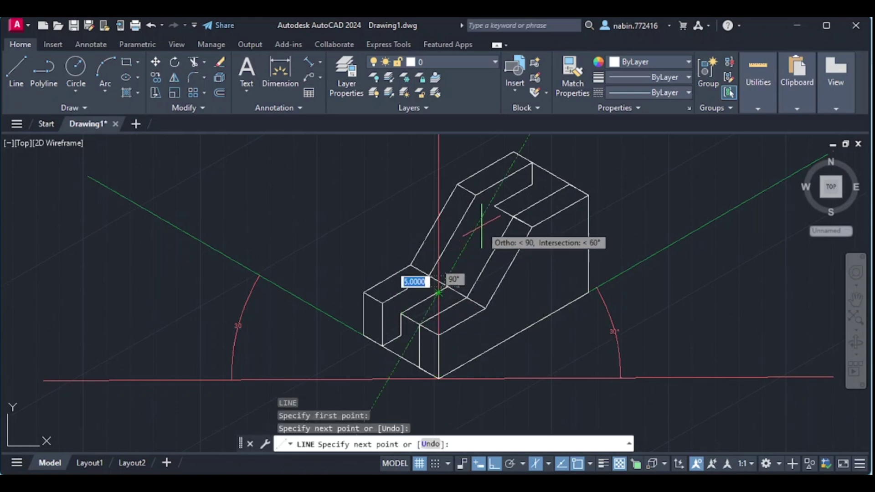
left_click(494, 206)
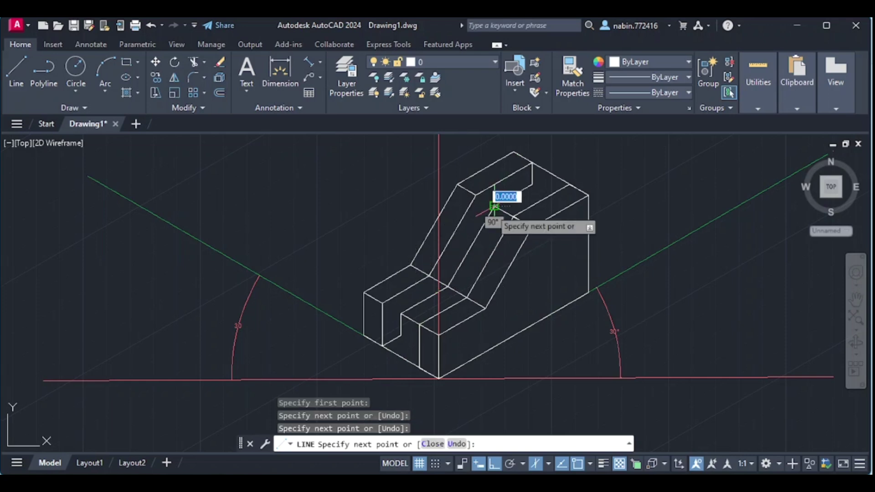
key("Escape")
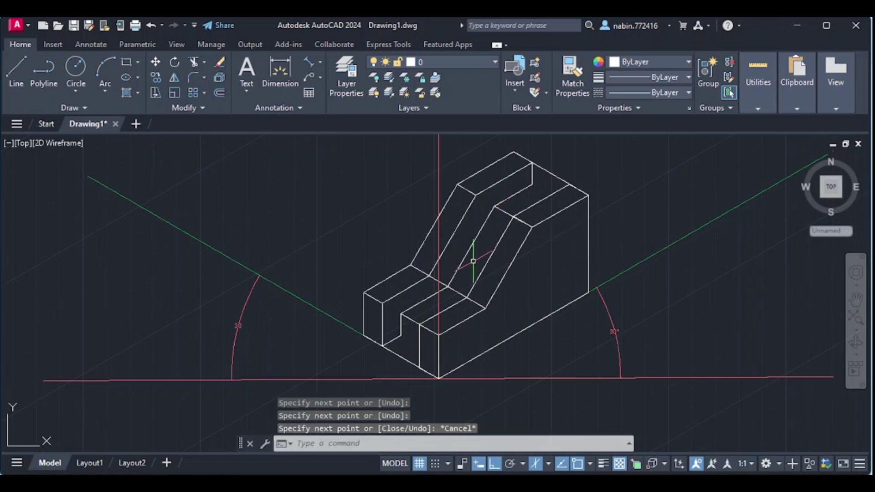
Trim the slope-foot cross line, the front base line and the top rear edge where they span the open channel.
type("tr")
key("Return")
left_click(440, 283)
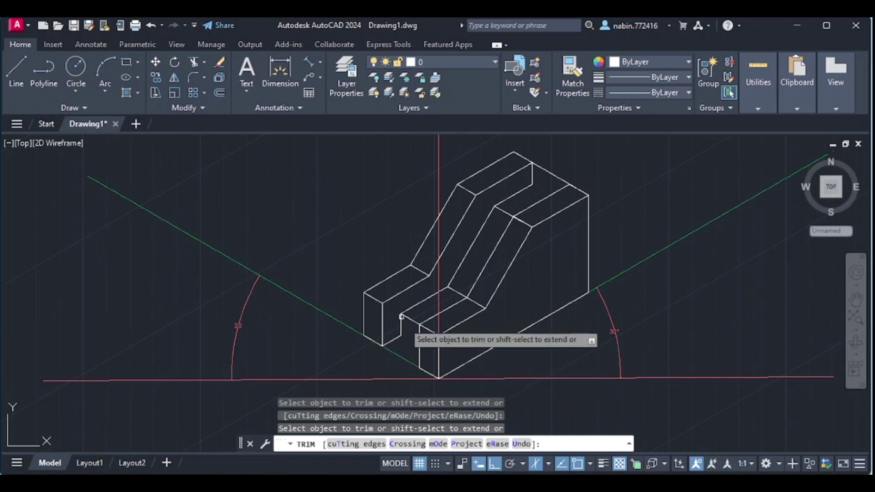
left_click(548, 172)
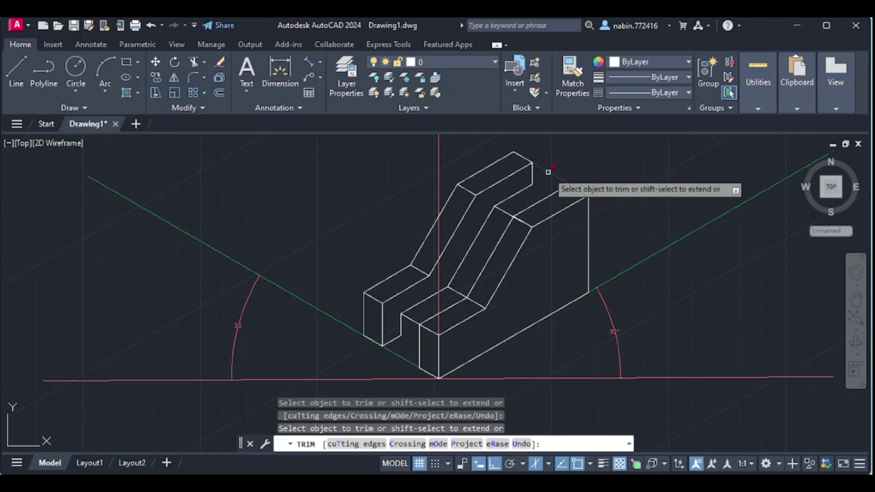
key("Escape")
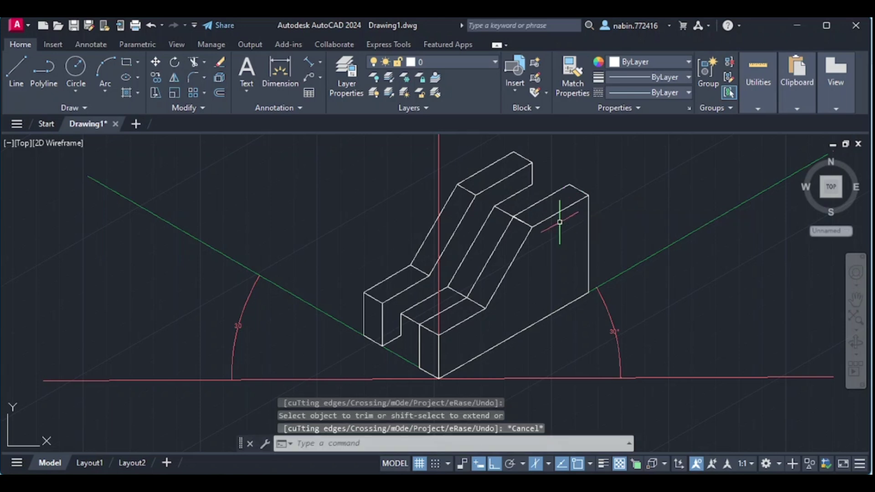
Switch to the top isoplane and draw the channel's rear edge from the far wall's lower inner rear corner across to the near wall.
type("l")
key("Return")
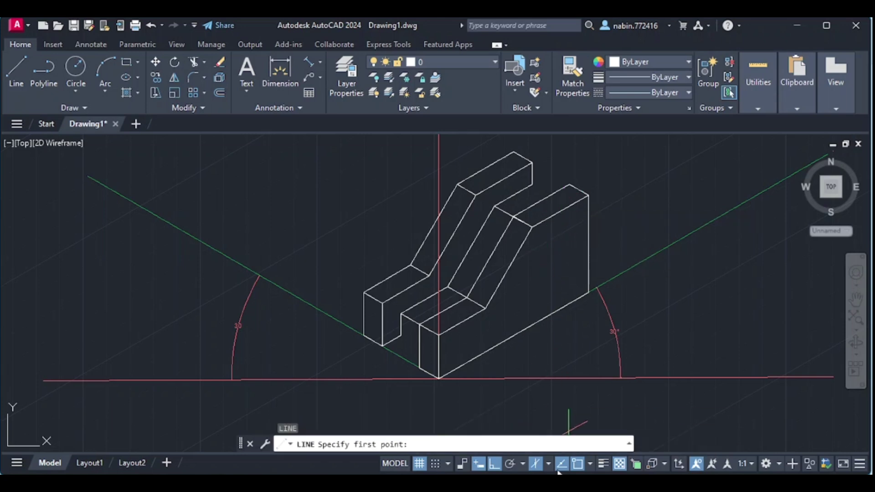
left_click(549, 464)
left_click(549, 465)
left_click(557, 424)
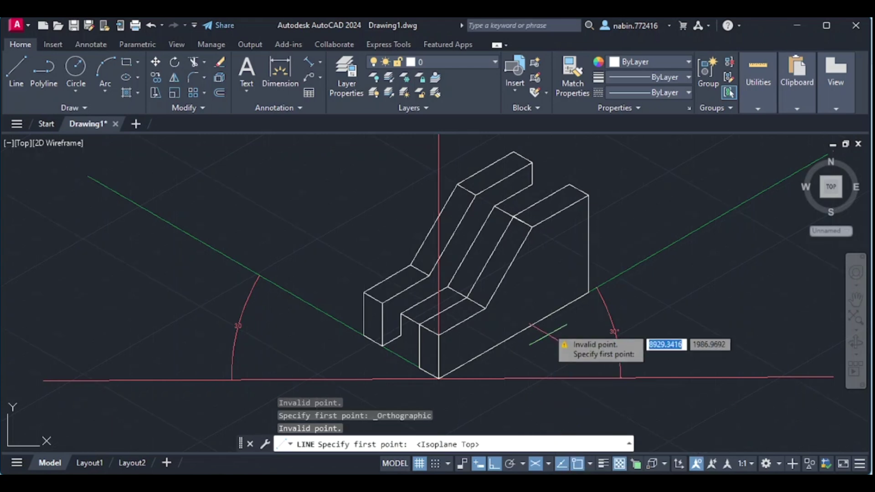
left_click(532, 184)
left_click(561, 199)
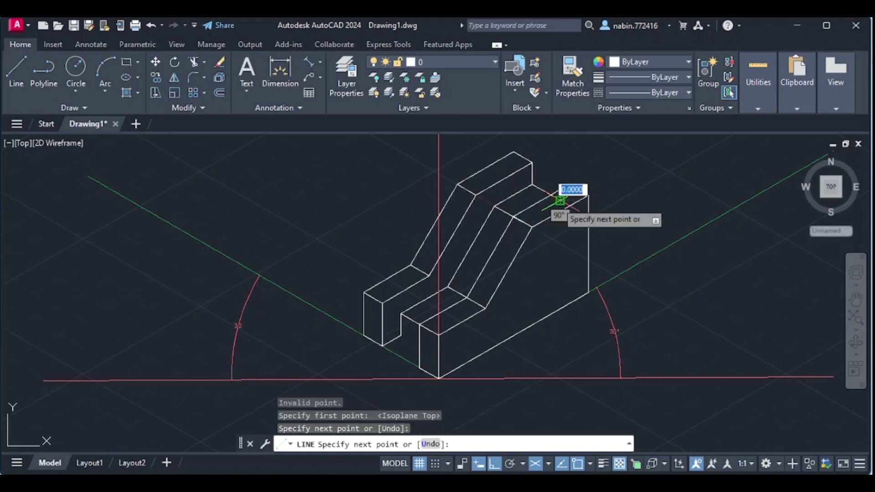
key("Escape")
Draw a line from the foot of the channel's 10-unit vertical edge to the near wall's inner front vertical edge.
key("l")
key("Return")
left_click(419, 326)
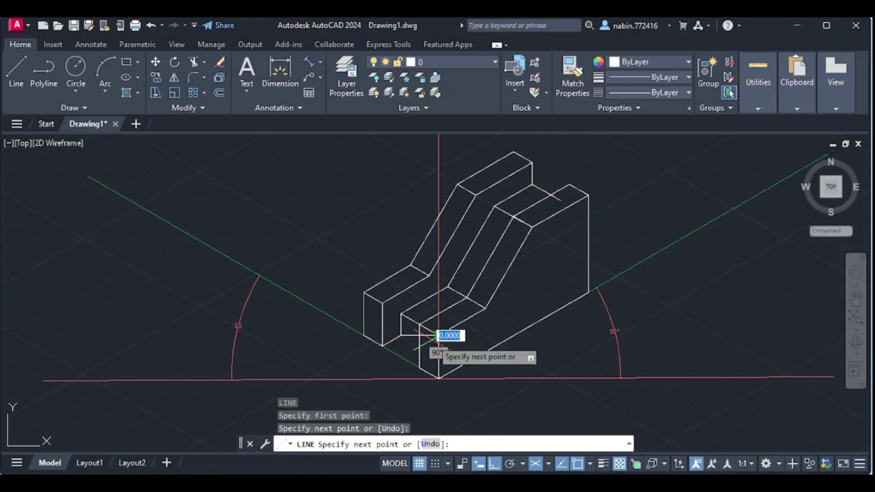
left_click(438, 336)
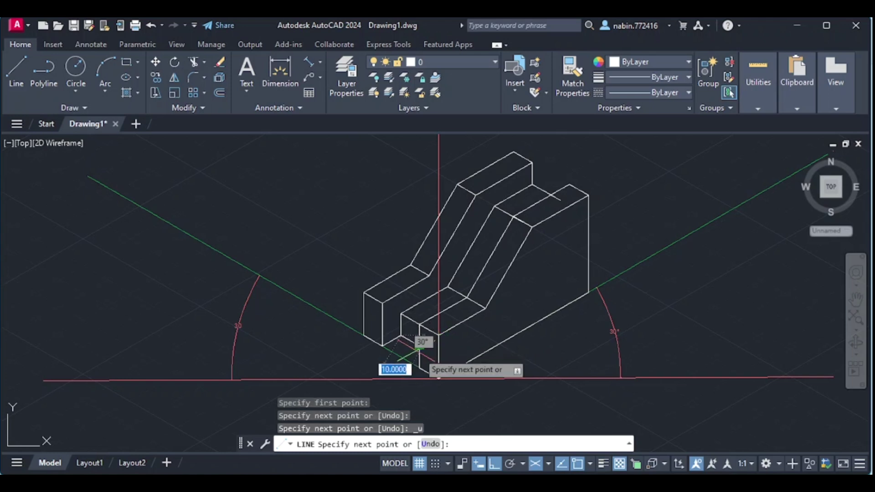
key("ctrl+z")
key("Escape")
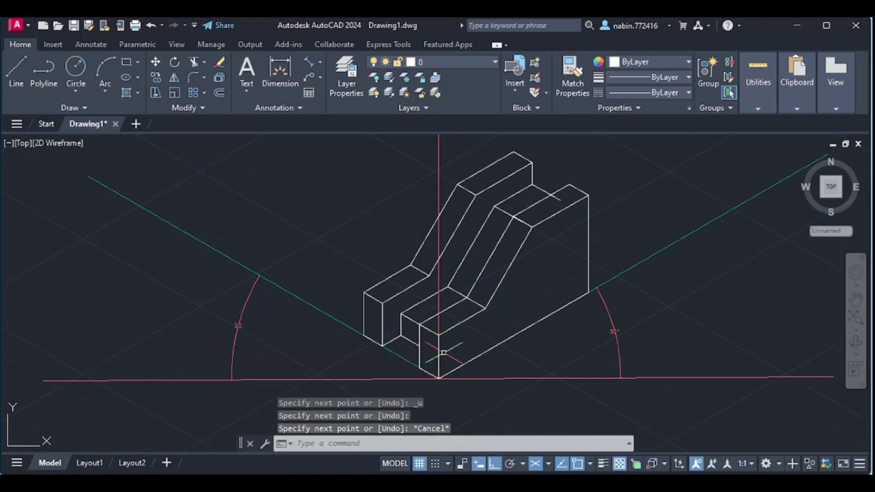
Trim the channel's rear edge where it overruns the near wall's top face.
middle_click_drag(538, 214, 551, 201)
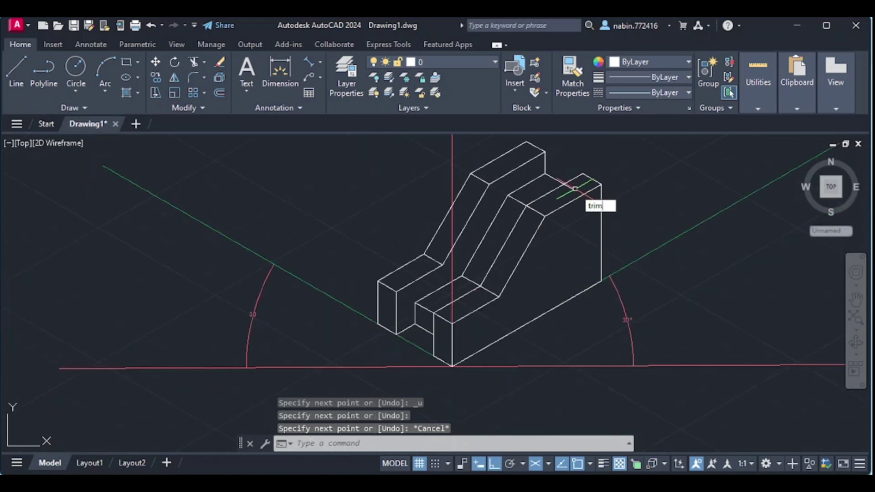
key("Return")
scroll(556, 214, "down", 4)
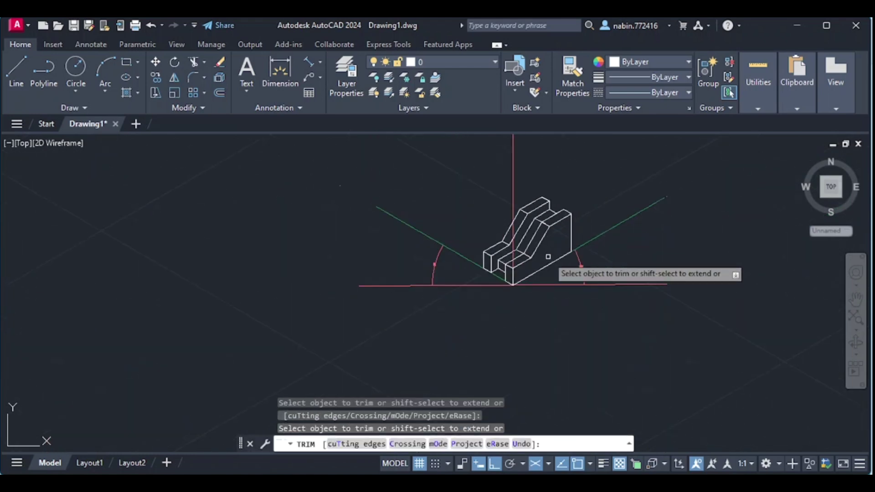
scroll(518, 223, "up", 2)
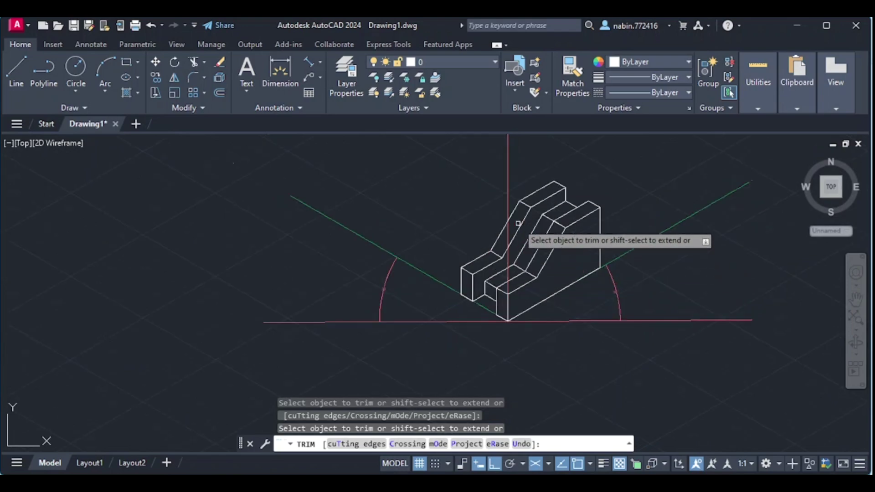
scroll(535, 251, "down", 2)
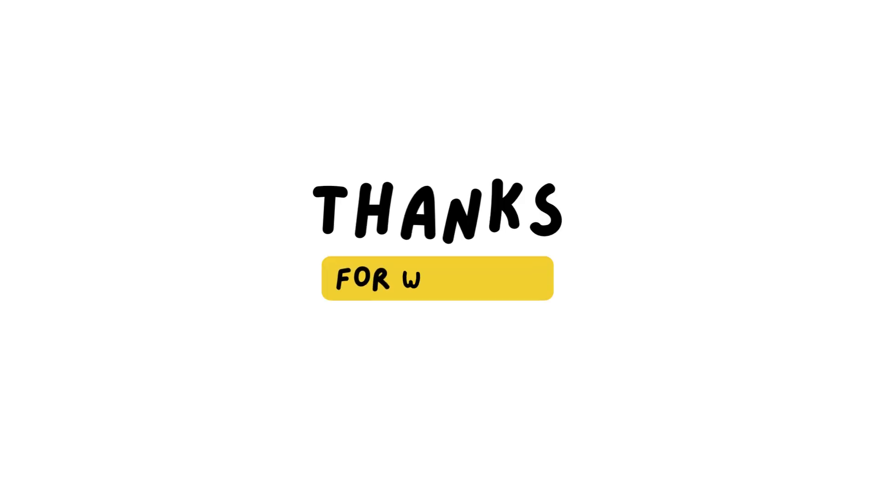